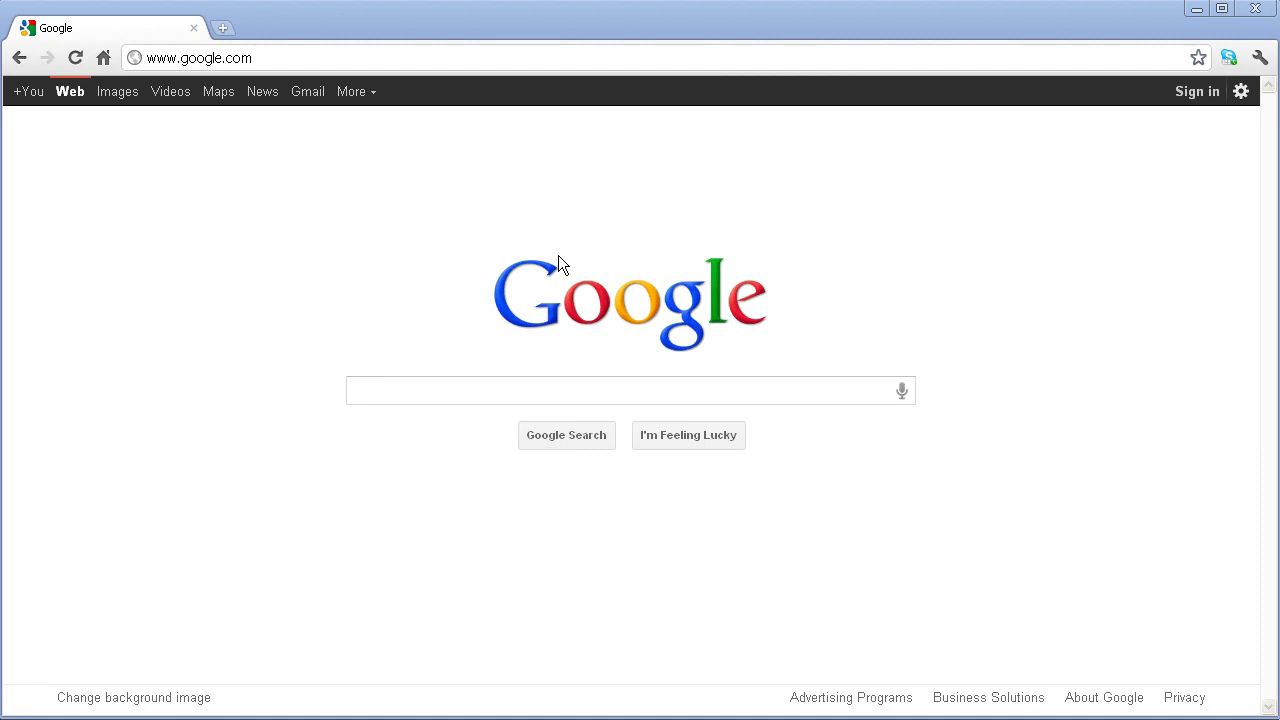
- Go to the planetminecraft.com website
left_click(293, 57)
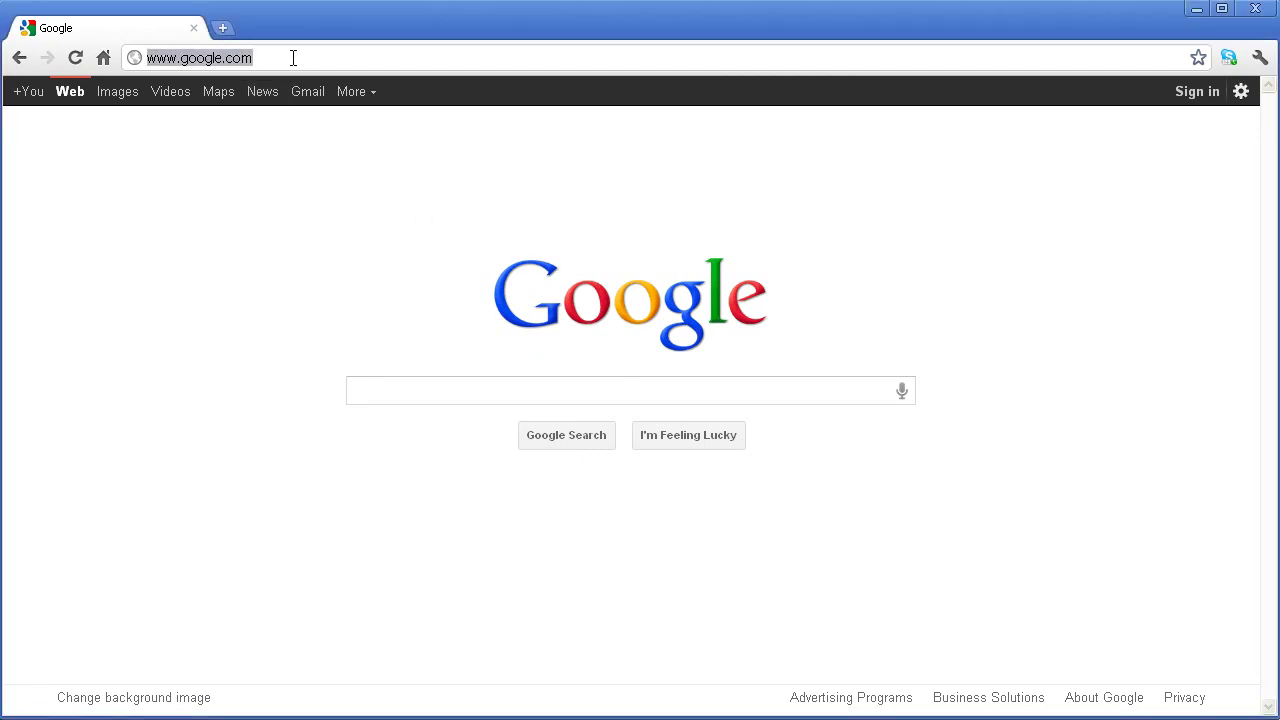
type("planetminer")
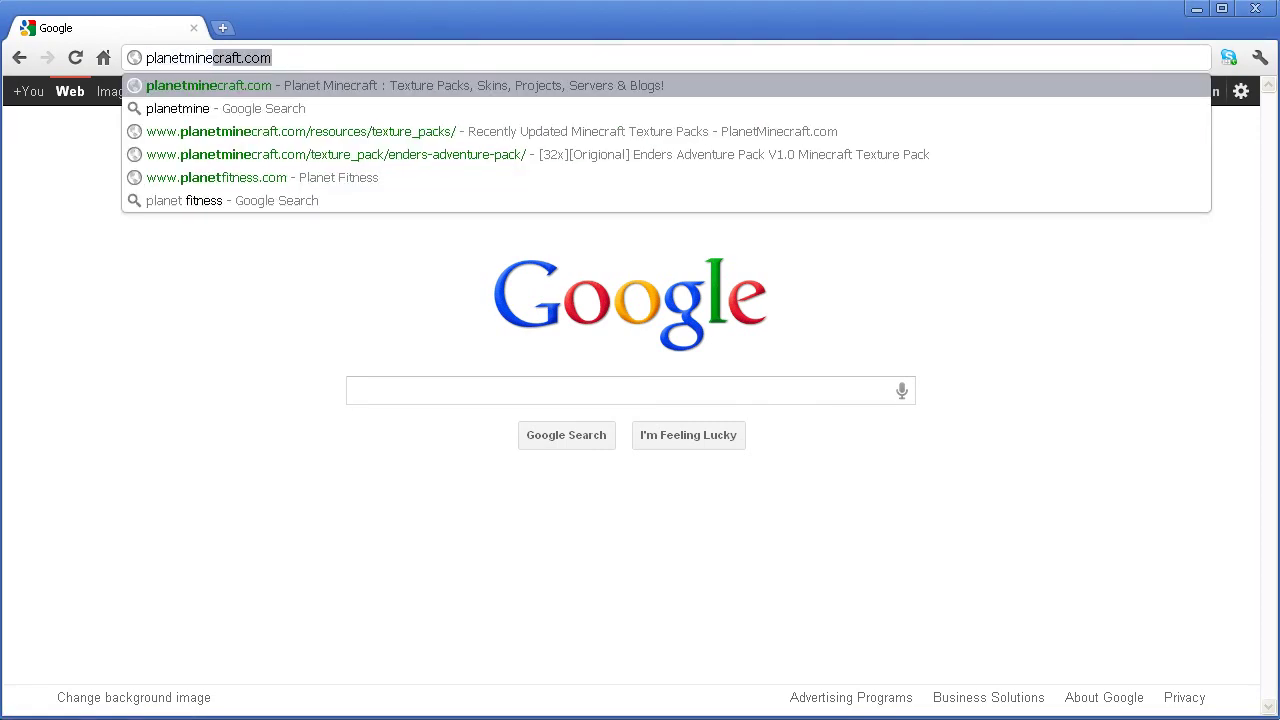
key("BackSpace")
key("BackSpace")
type("cr")
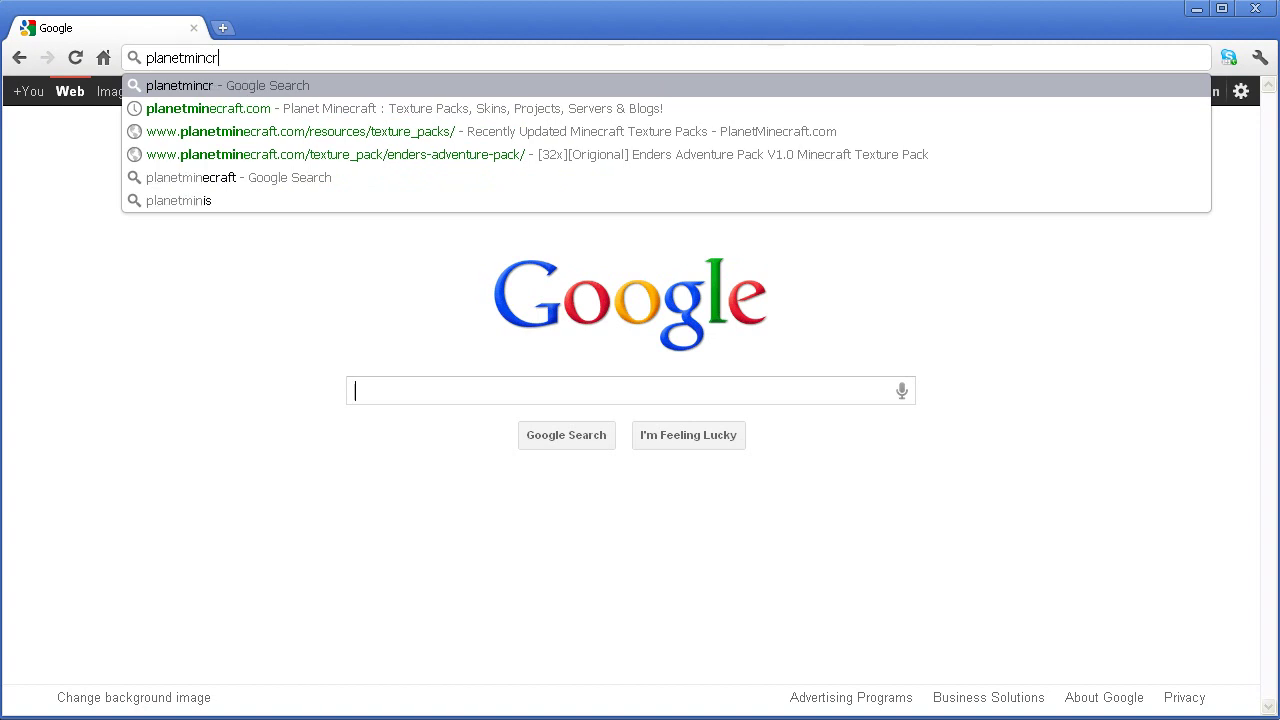
key("BackSpace")
key("BackSpace")
type("ecraft")
key("Return")
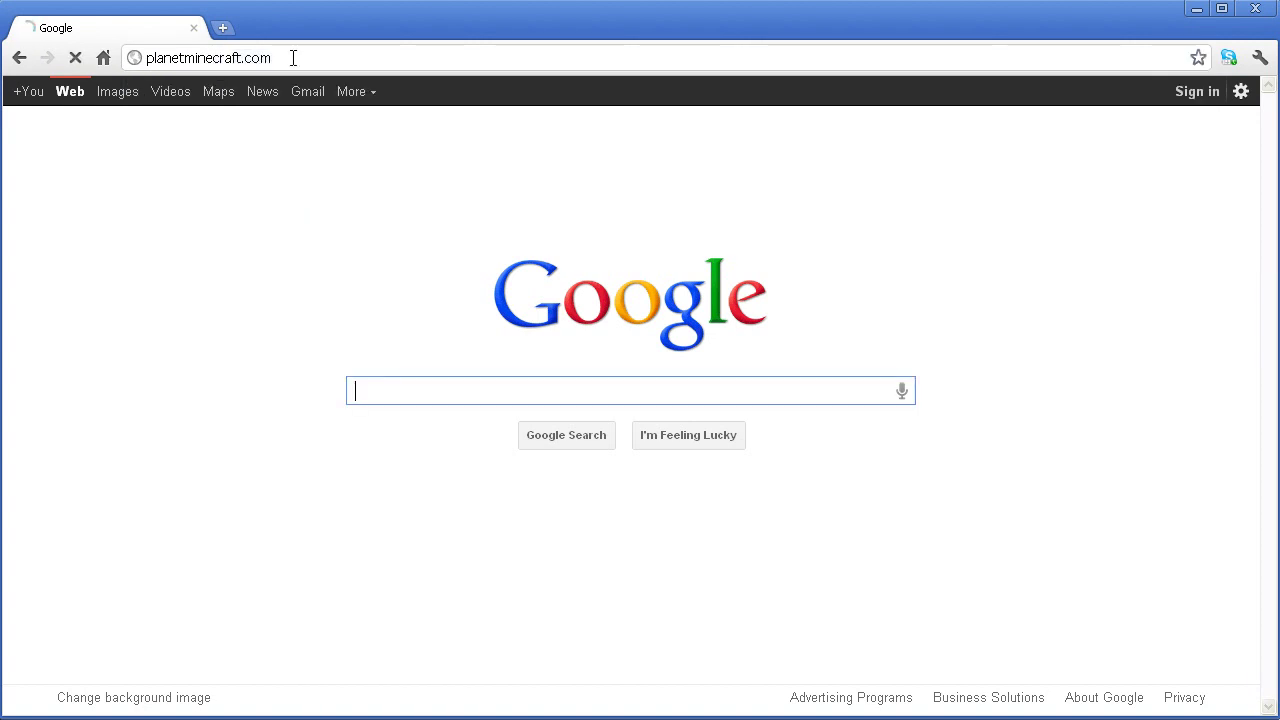
- Find the Texture Packs section on the home page and open its full listing
scroll(430, 430, "down", 1)
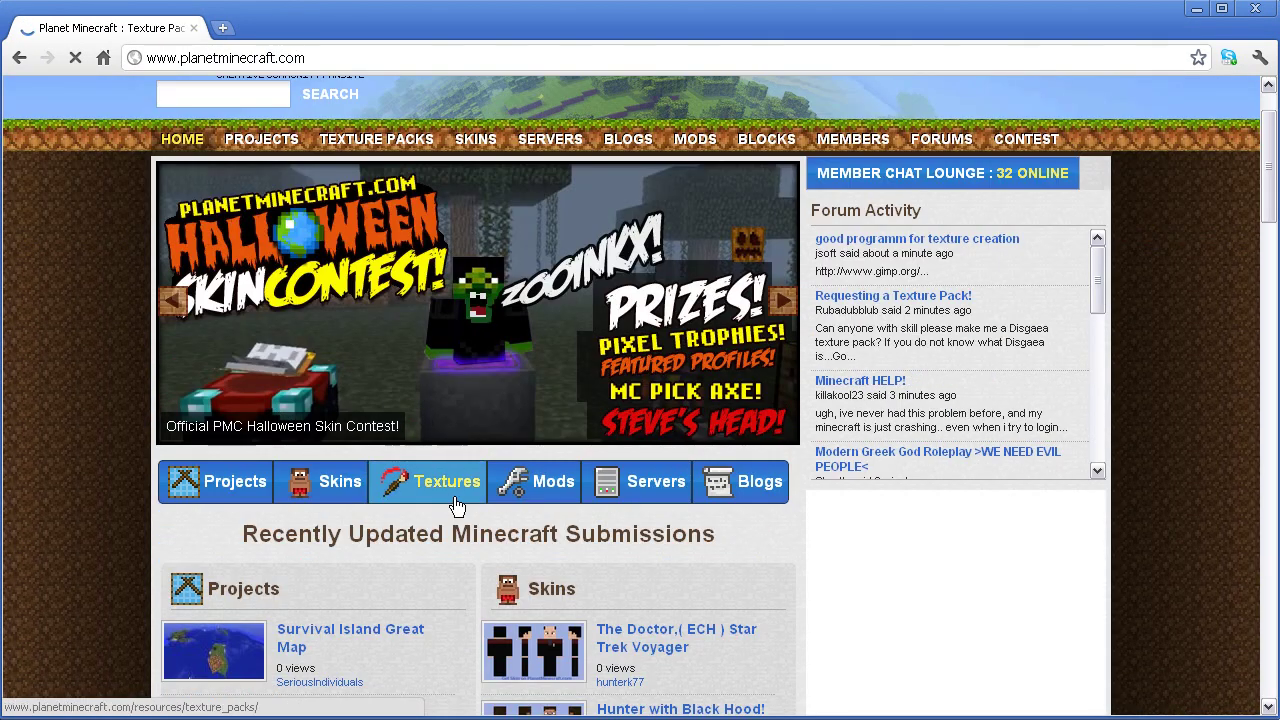
scroll(460, 505, "down", 4)
scroll(462, 505, "down", 4)
scroll(458, 505, "down", 1)
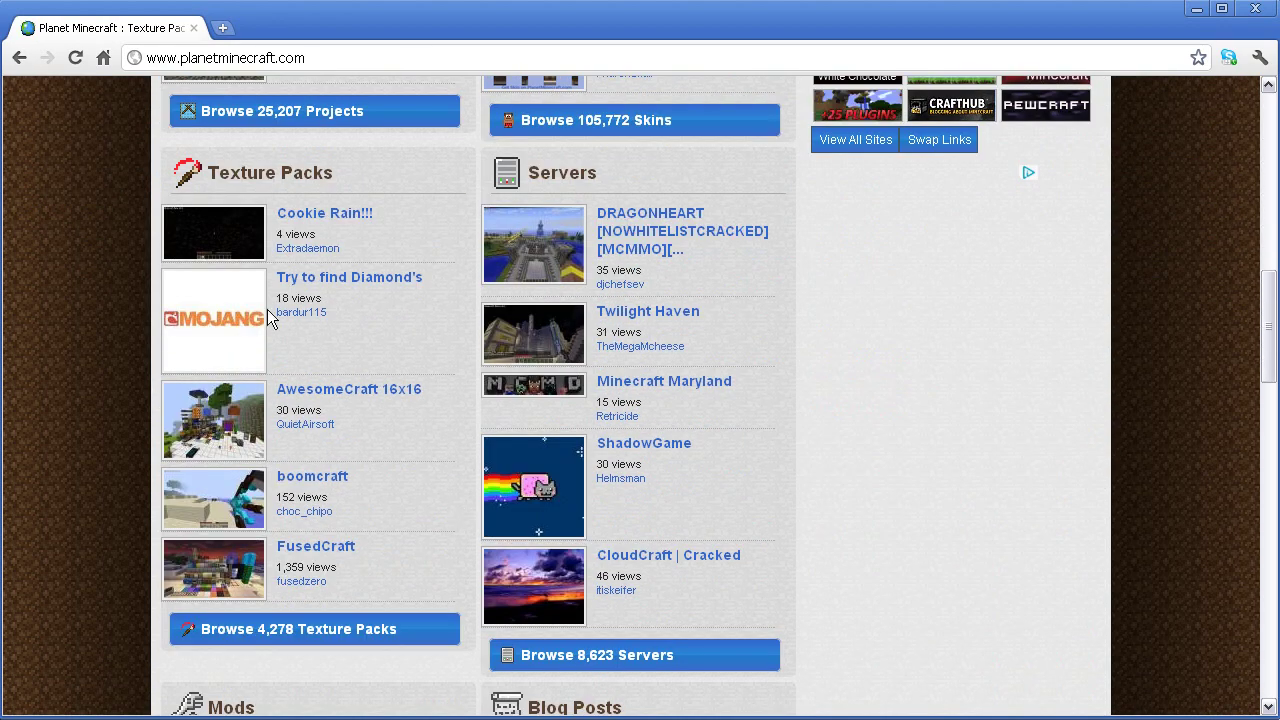
left_click(240, 178)
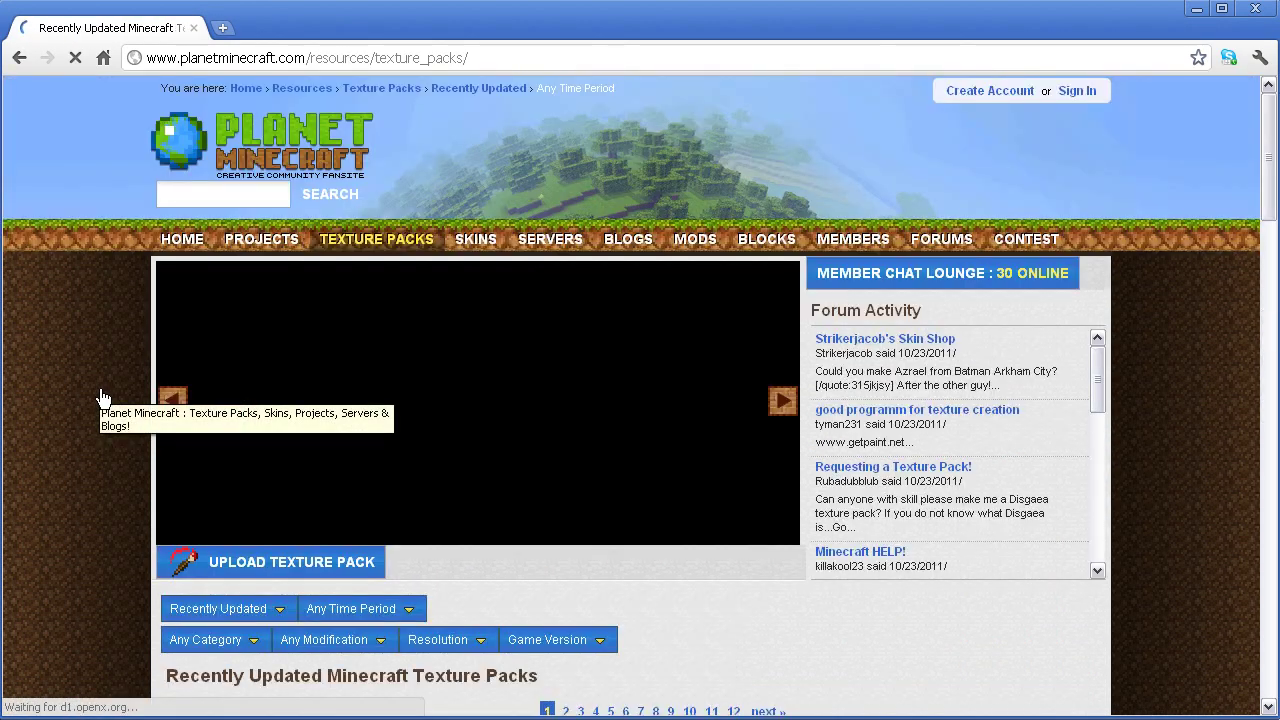
- Examine the recently updated texture packs, comparing resolutions of entries such as Cookie Rain!!!, AwesomeCraft 16x16 and boomcraft
scroll(117, 400, "down", 4)
scroll(117, 397, "down", 2)
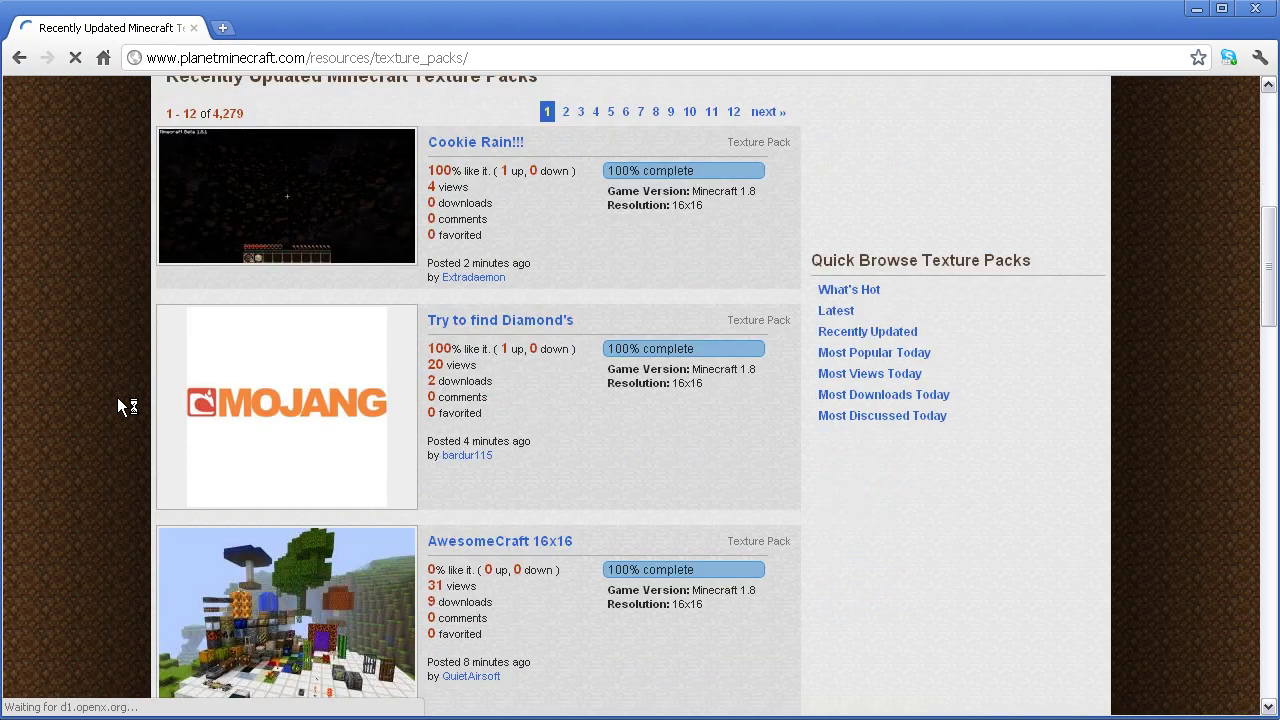
left_click_drag(704, 206, 639, 213)
left_click(638, 213)
scroll(636, 215, "down", 3)
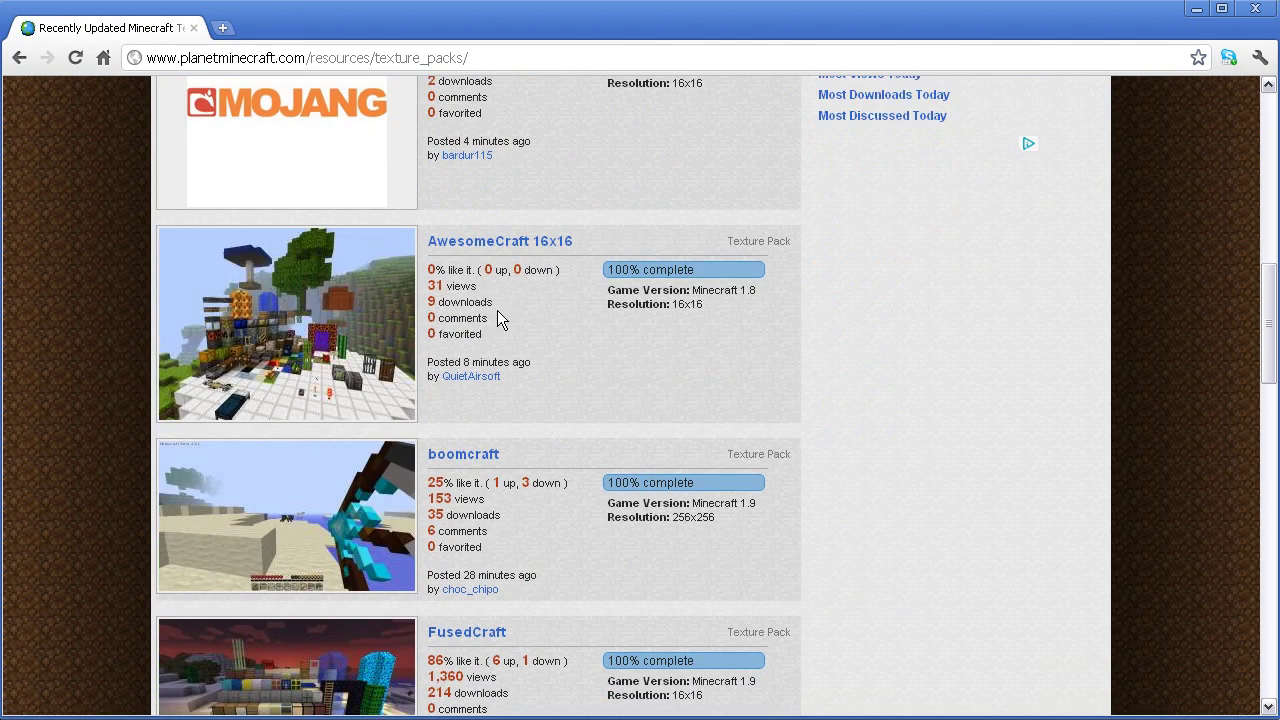
left_click_drag(482, 287, 440, 240)
left_click_drag(460, 302, 569, 282)
left_click(551, 356)
scroll(550, 356, "down", 2)
left_click(558, 340)
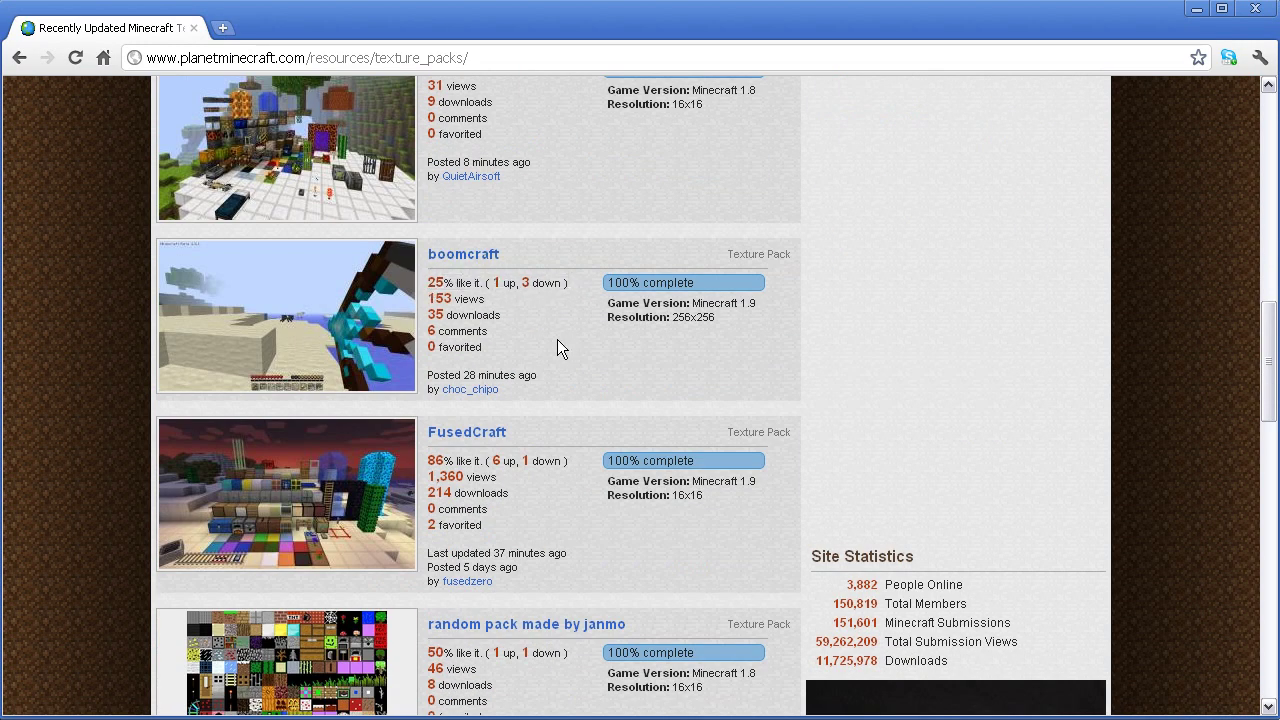
left_click_drag(685, 320, 613, 322)
scroll(575, 420, "down", 2)
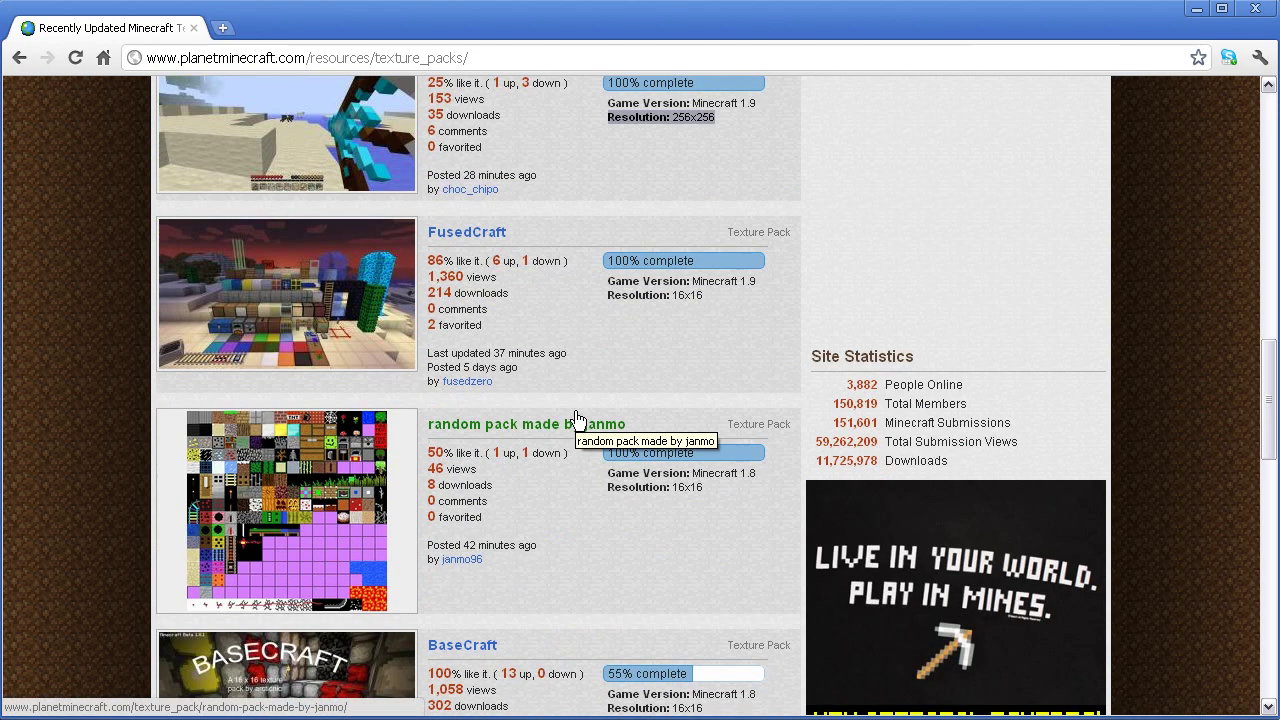
scroll(575, 421, "down", 8)
scroll(575, 411, "down", 4)
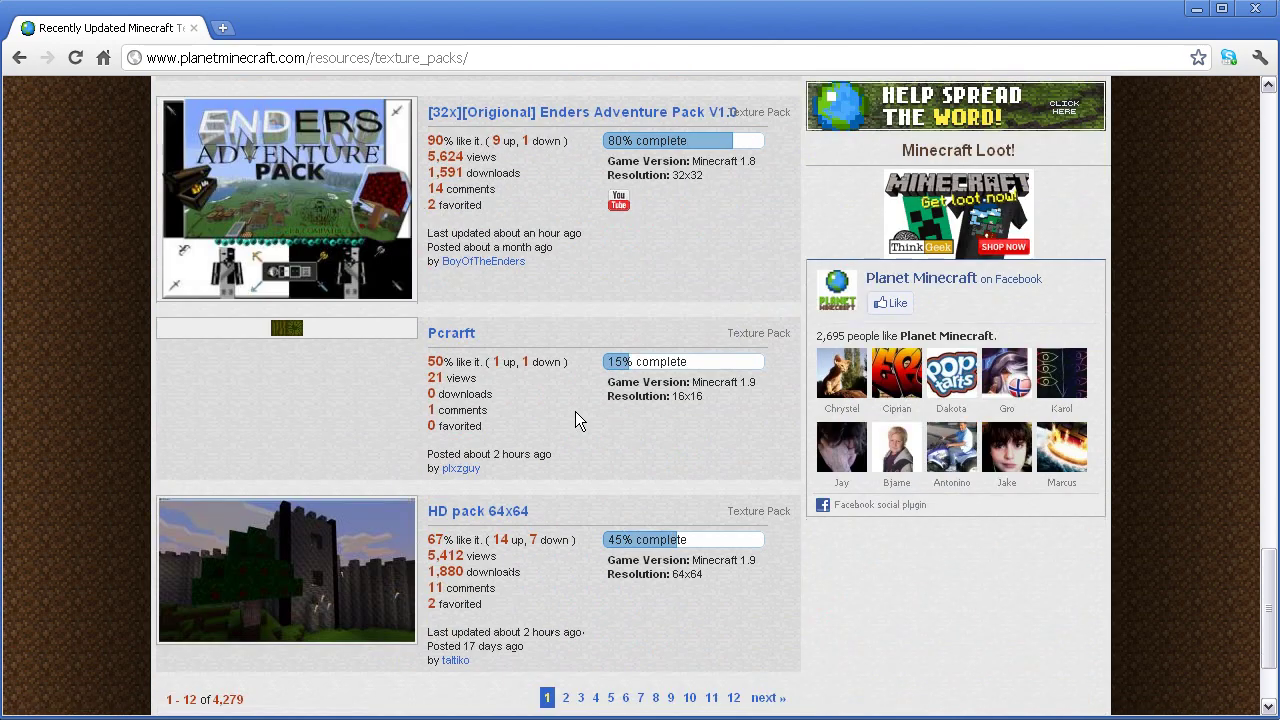
- Open the [32x][Origional] Enders Adventure Pack V1.0 page and download its texture pack
scroll(578, 418, "up", 1)
left_click(551, 214)
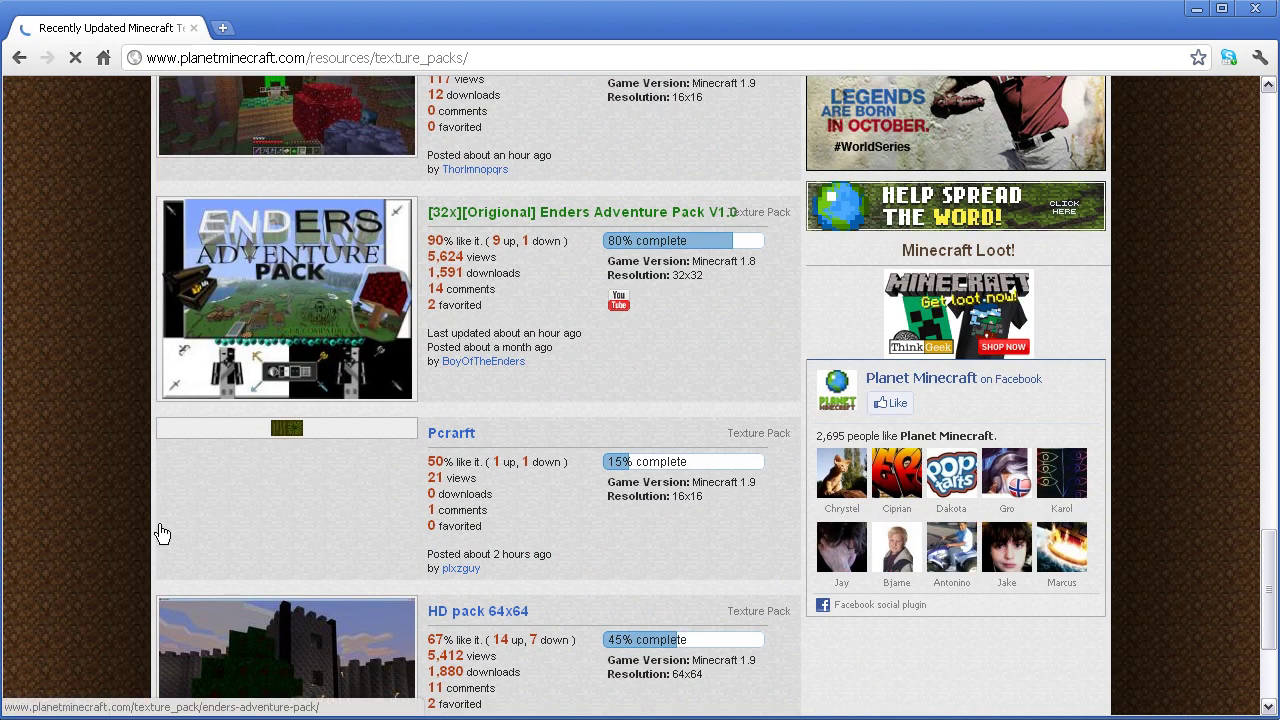
scroll(105, 532, "down", 3)
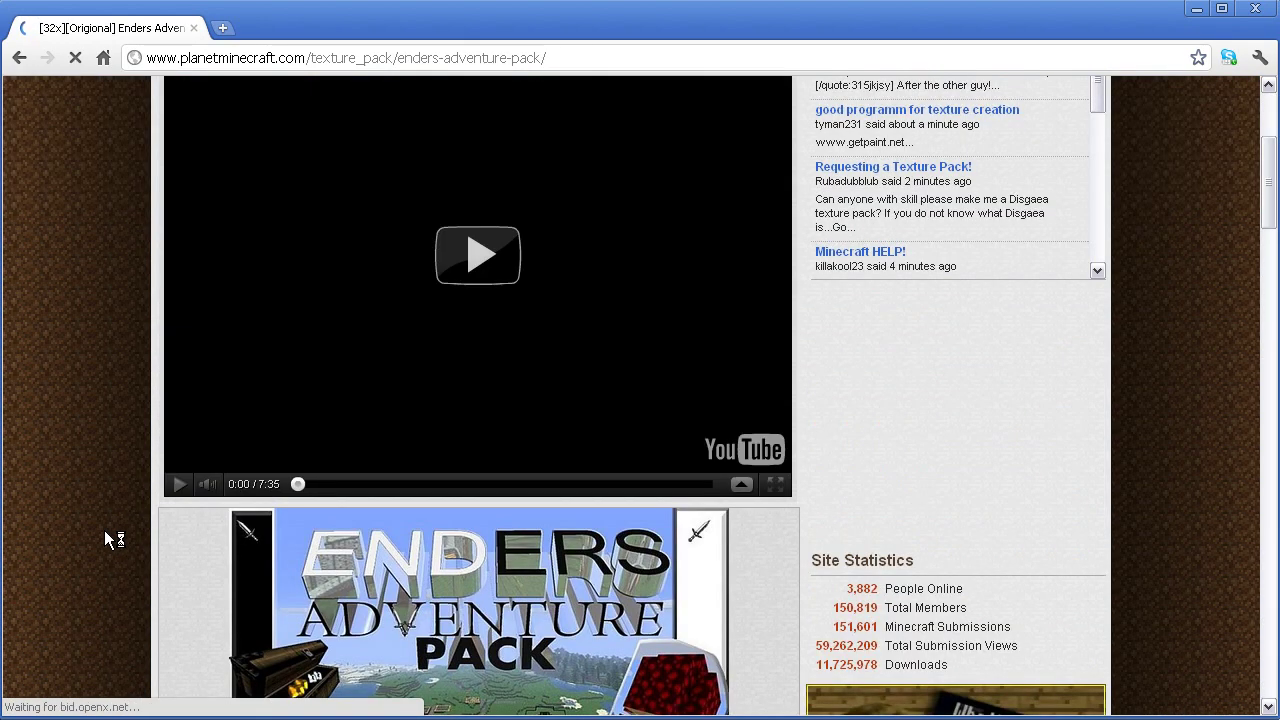
scroll(105, 532, "down", 2)
scroll(104, 530, "down", 5)
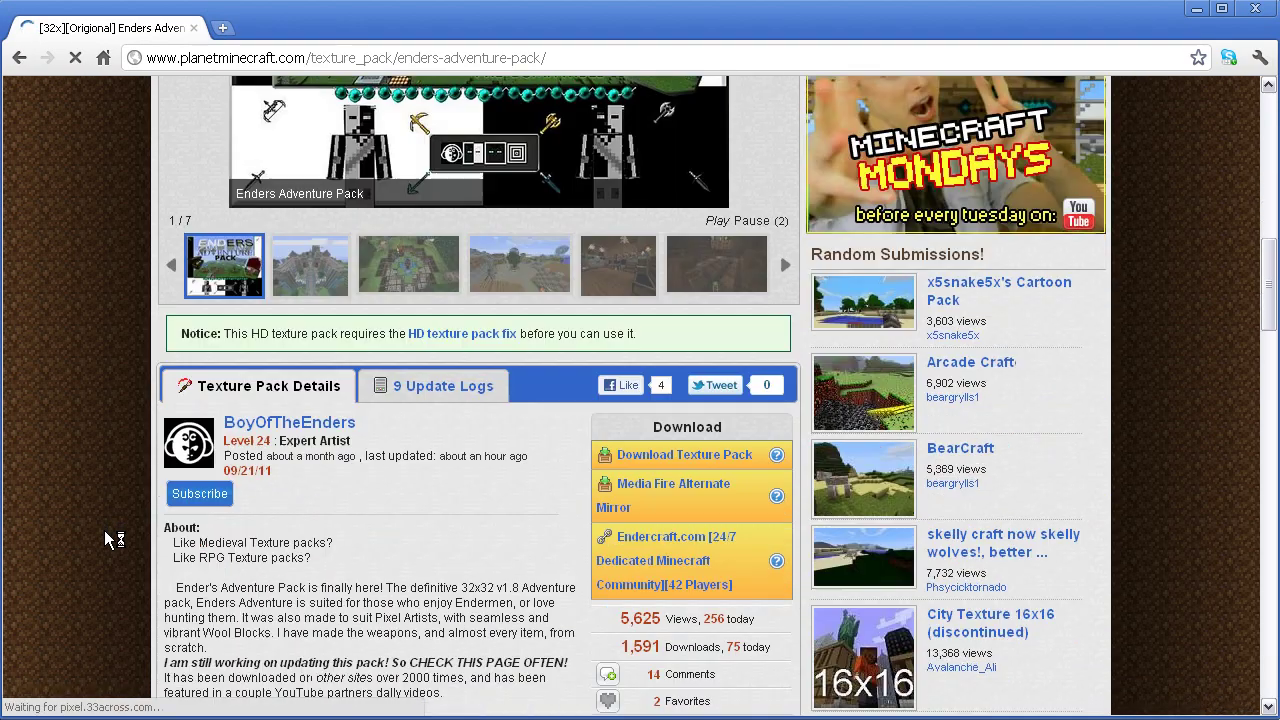
left_click(630, 458)
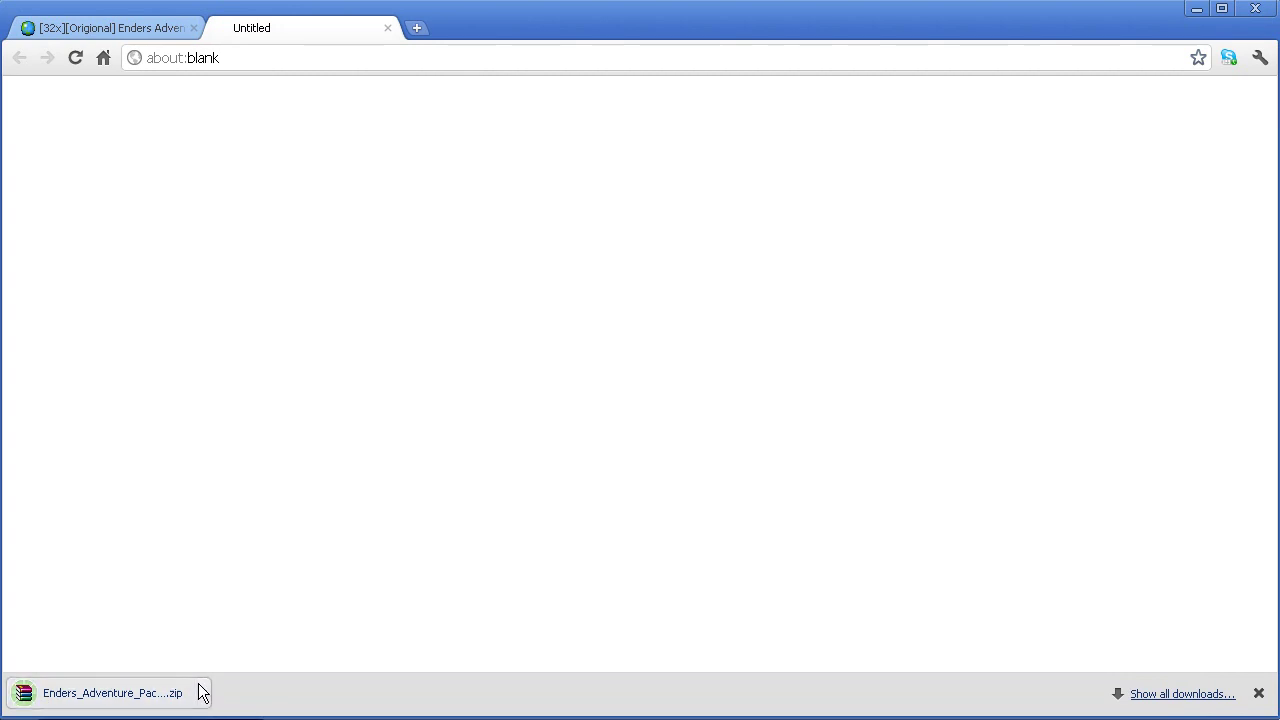
- Switch to Minecraft and open the texture pack folder from the Mods and Texture Packs screen
left_click(120, 700)
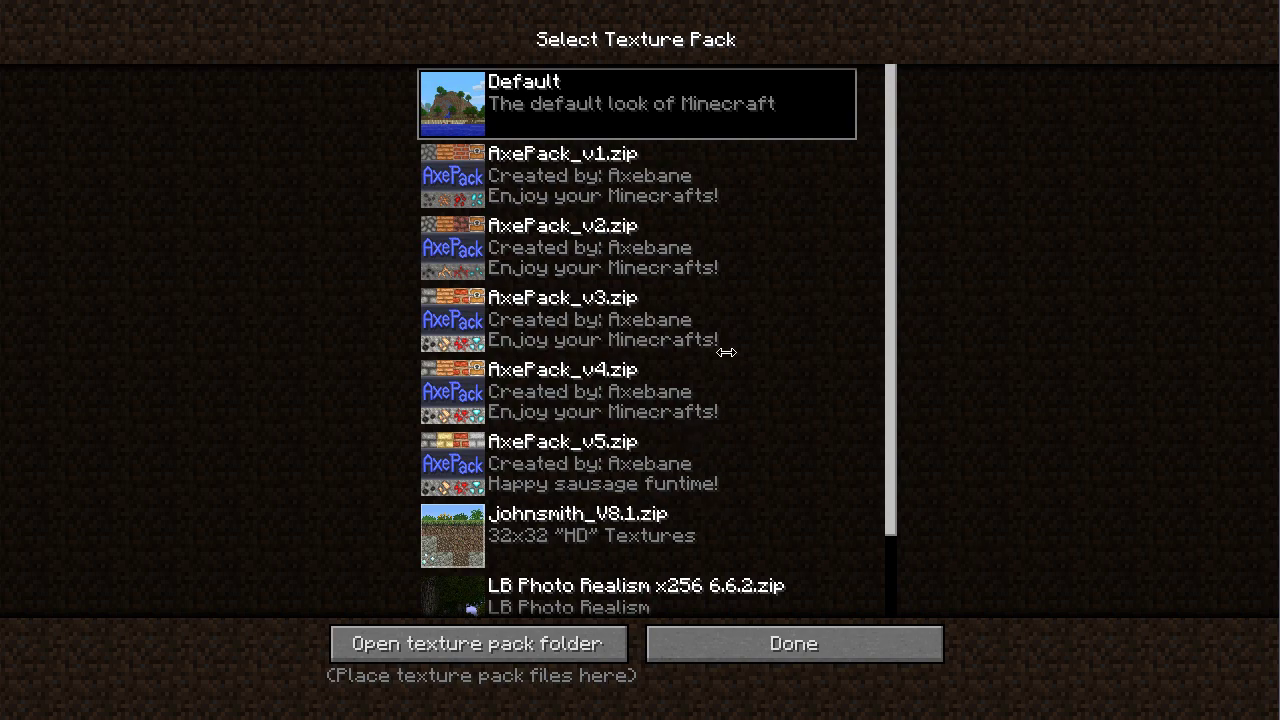
left_click(770, 644)
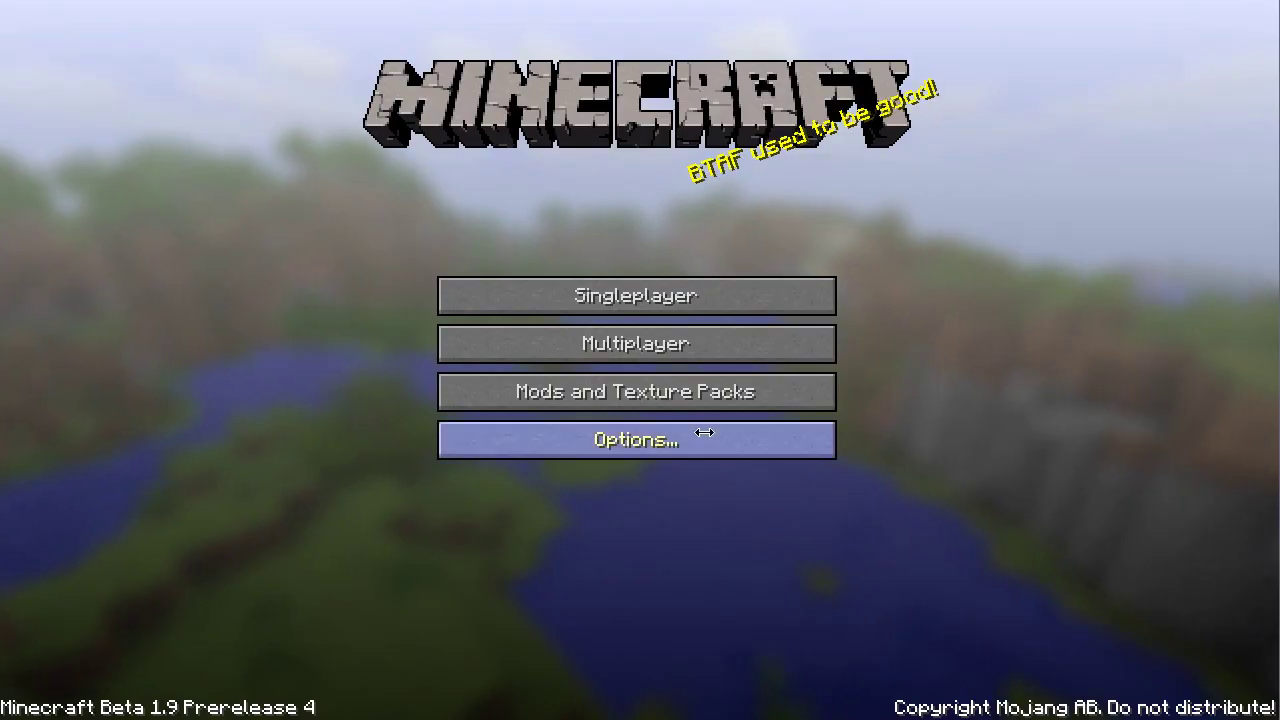
left_click(628, 404)
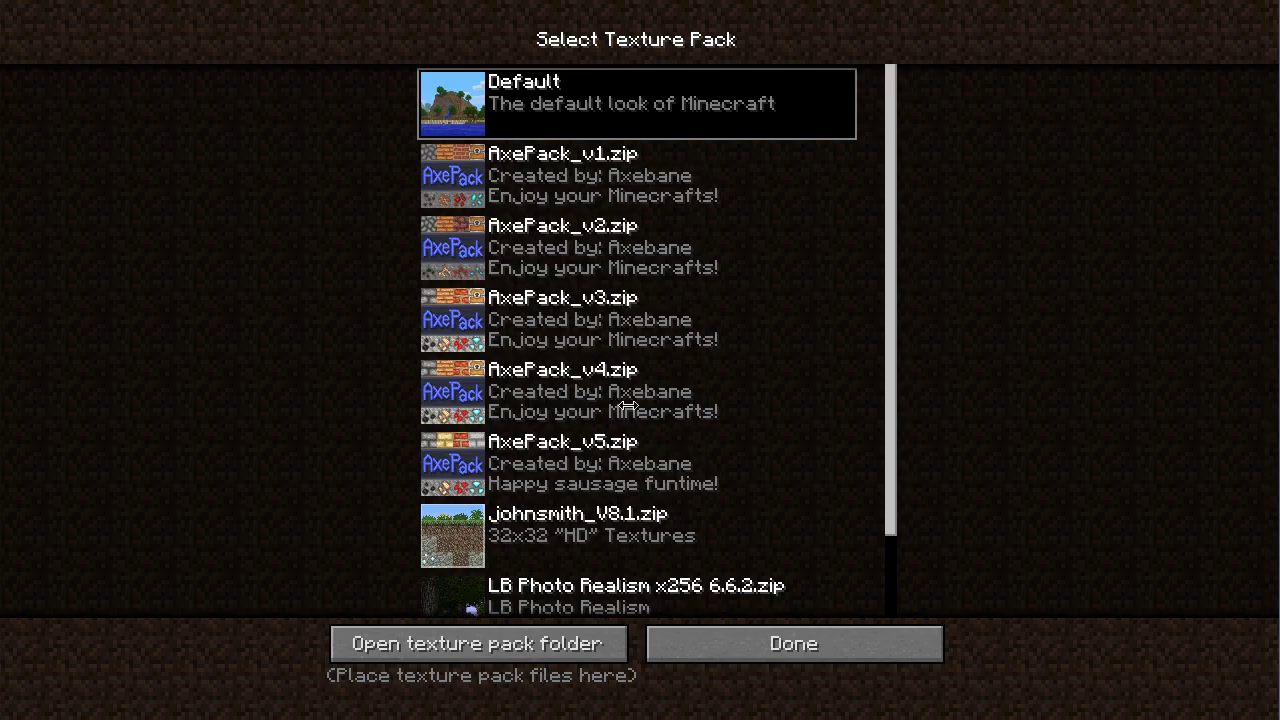
left_click(344, 646)
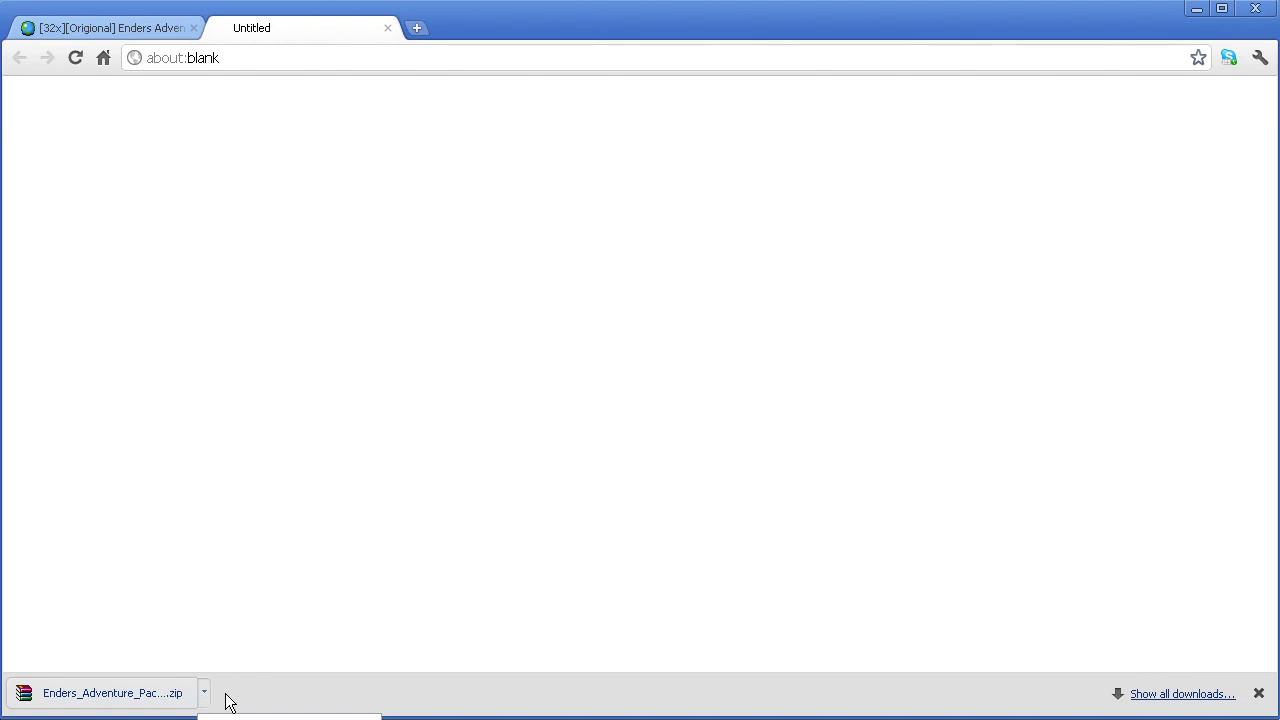
- Show the downloaded Enders Adventure Pack zip in its folder and move the copy without "(1)" into .minecraft\texturepacks
right_click(167, 698)
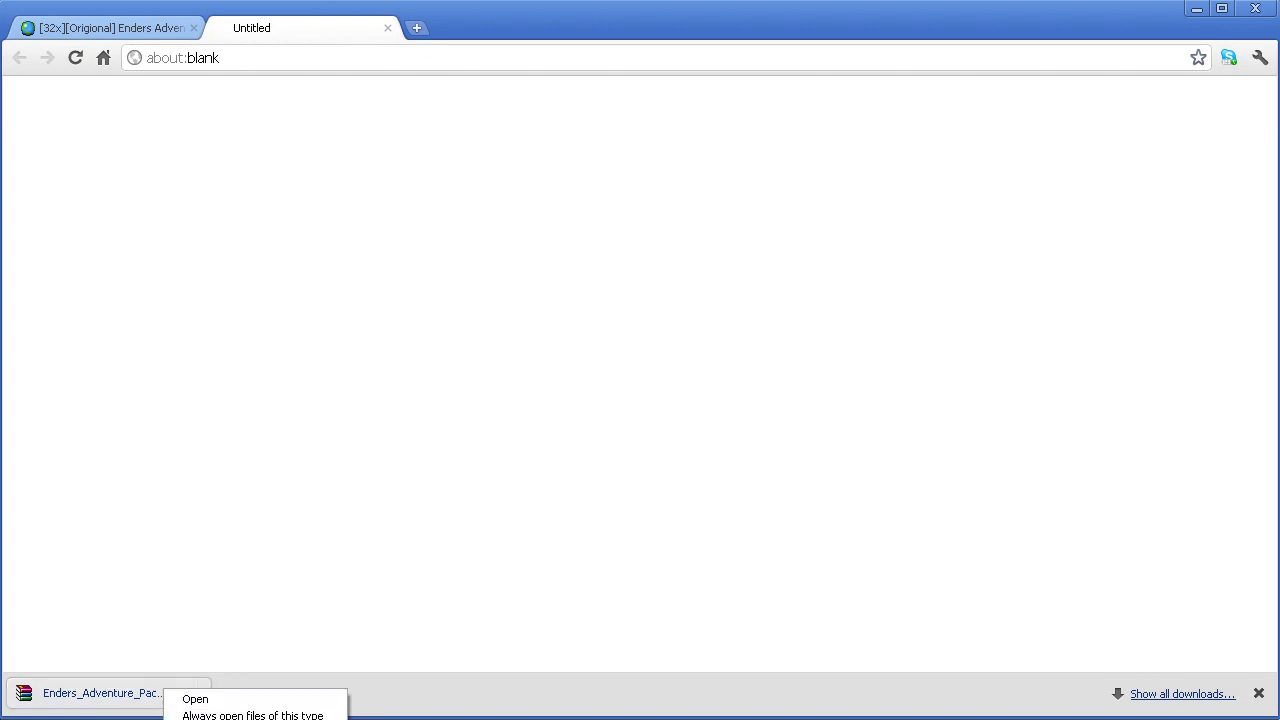
left_click(200, 719)
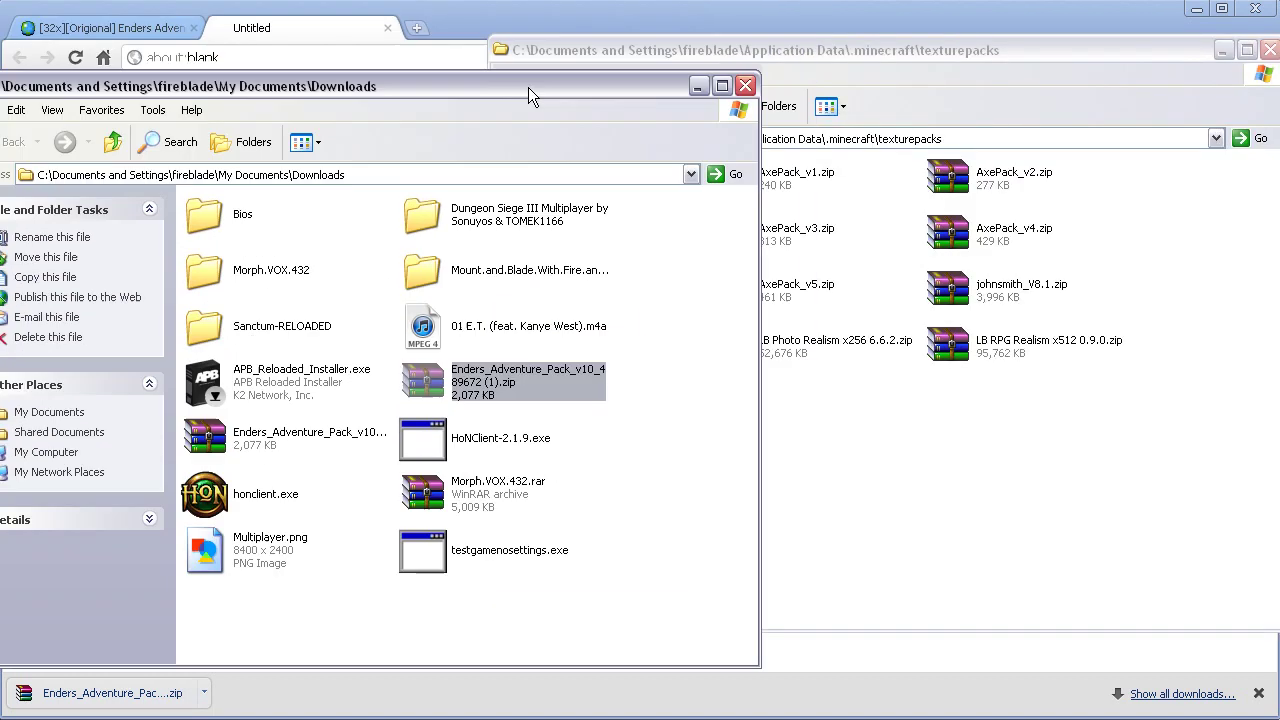
mouse_move(528, 87)
left_mouse_down()
mouse_move(514, 99)
mouse_move(522, 91)
left_mouse_up()
left_click_drag(692, 49, 682, 0)
left_click_drag(324, 101, 322, 112)
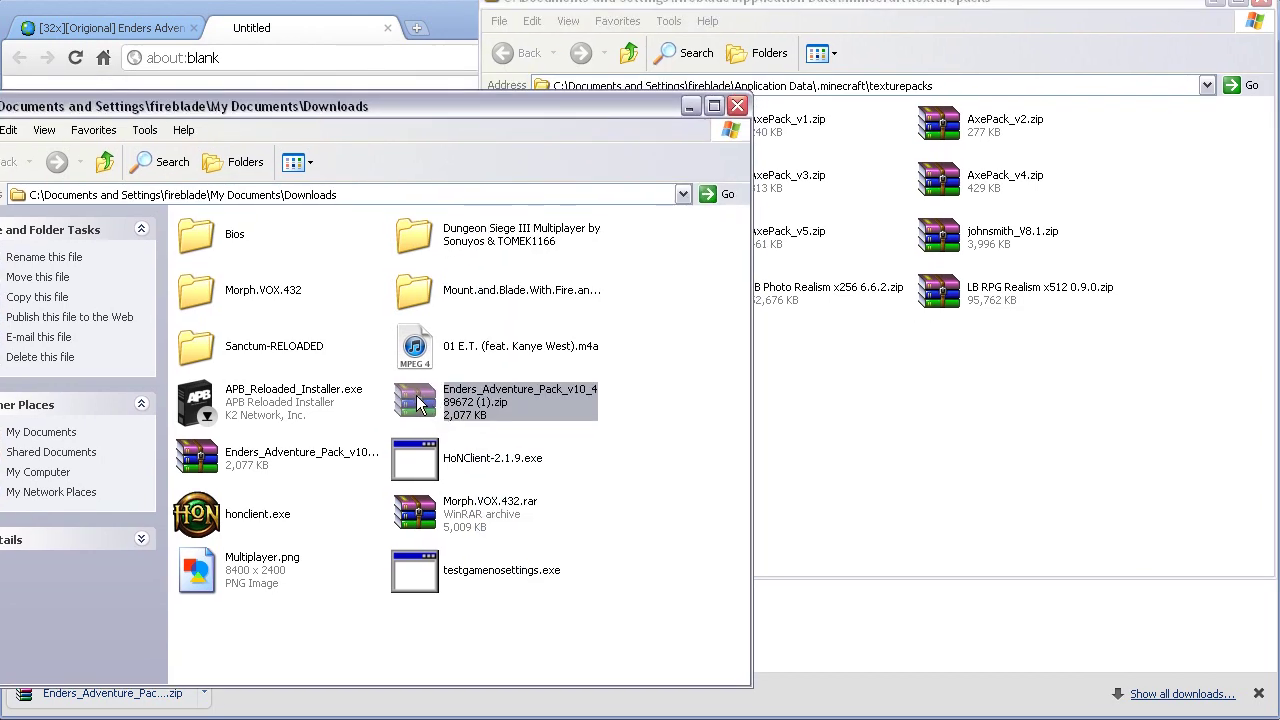
left_click_drag(420, 403, 420, 430)
left_click_drag(266, 468, 901, 448)
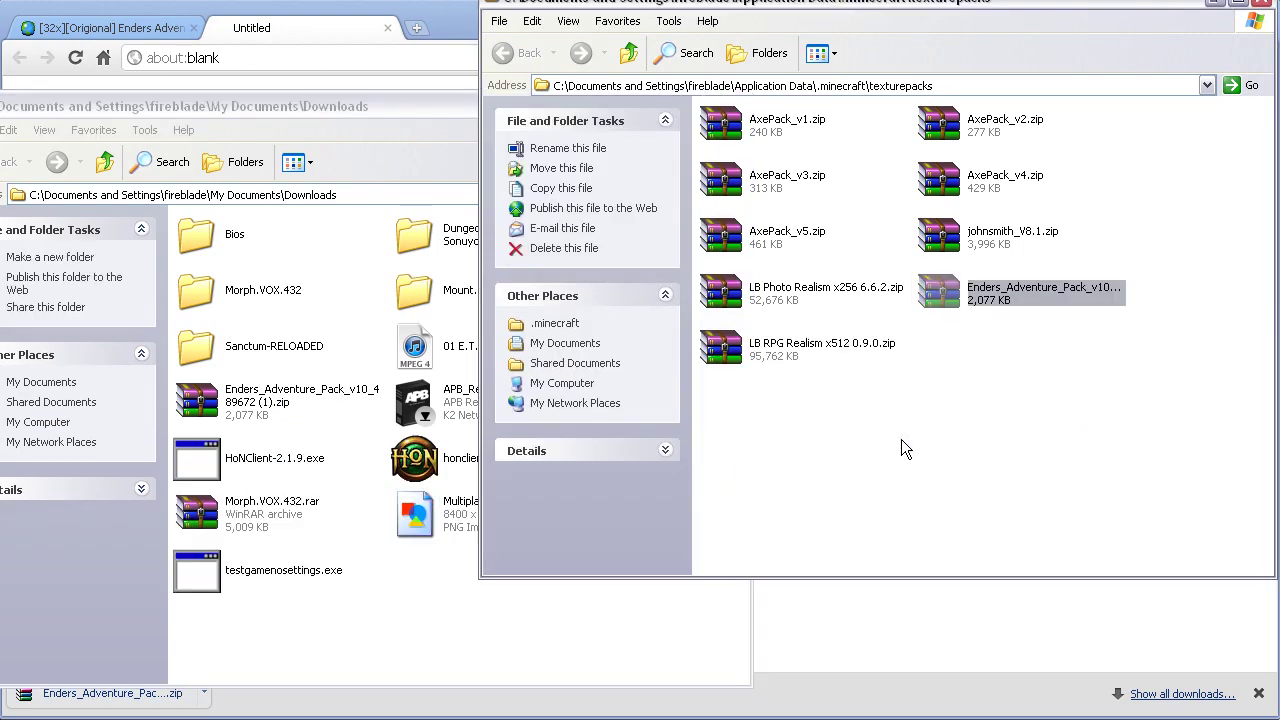
- Close the Downloads and texturepacks folder windows and the blank browser tab
left_click_drag(343, 105, 443, 211)
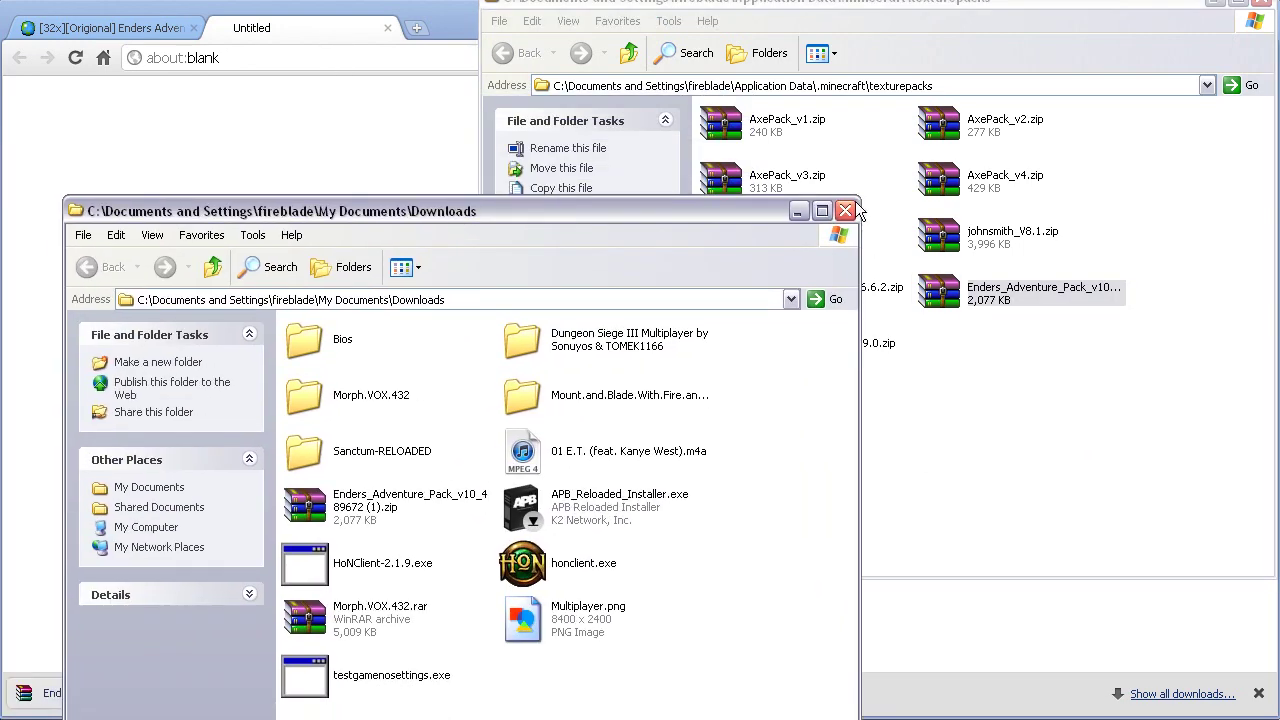
left_click(850, 211)
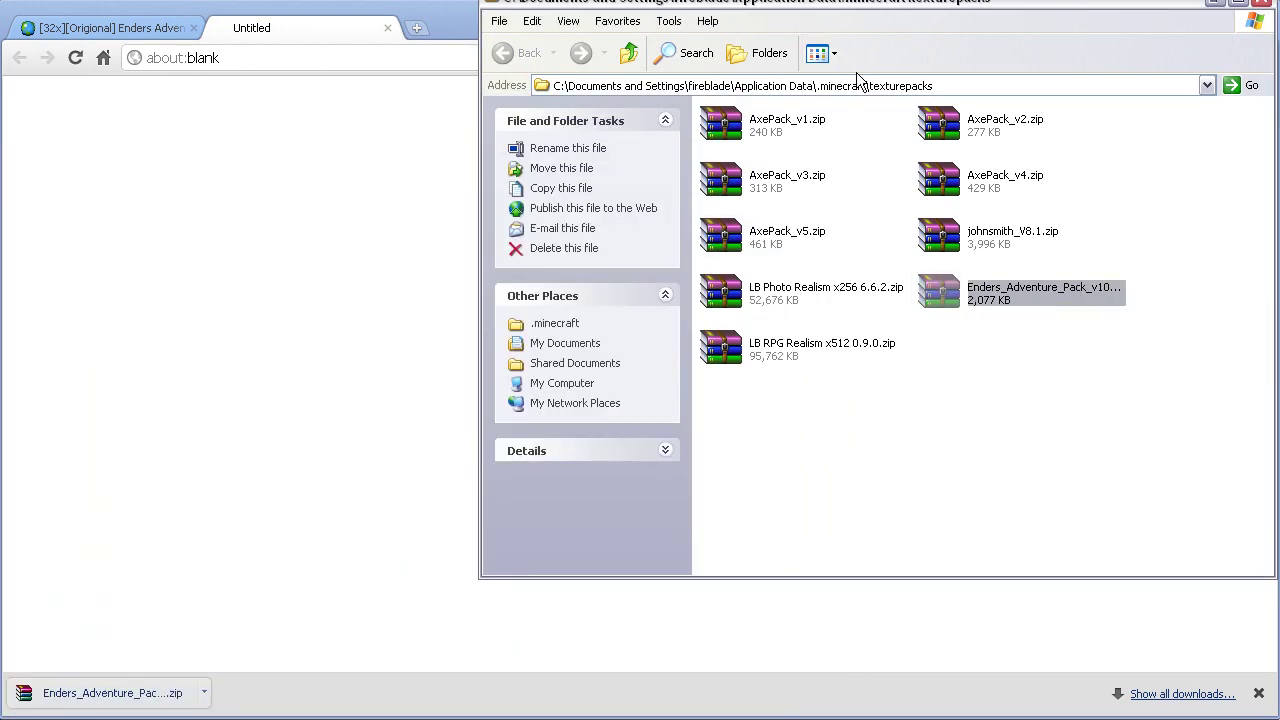
left_click(965, 87)
left_click(952, 83)
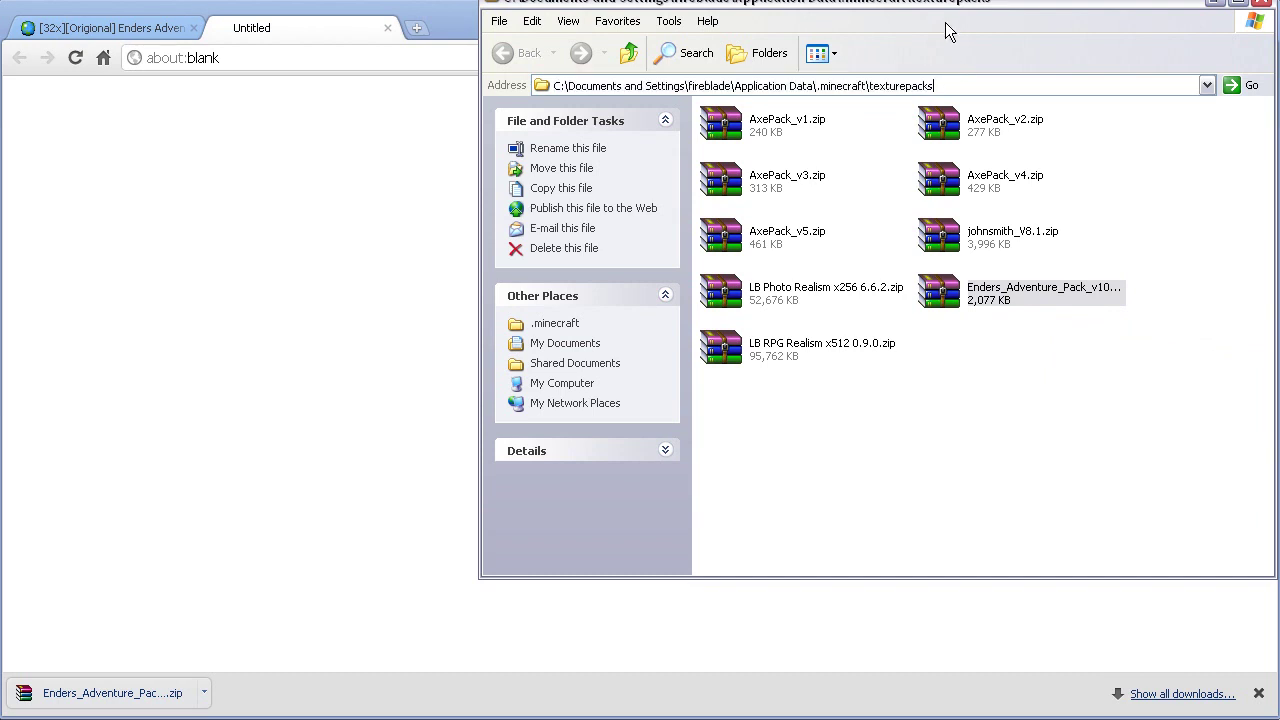
left_click(1262, 2)
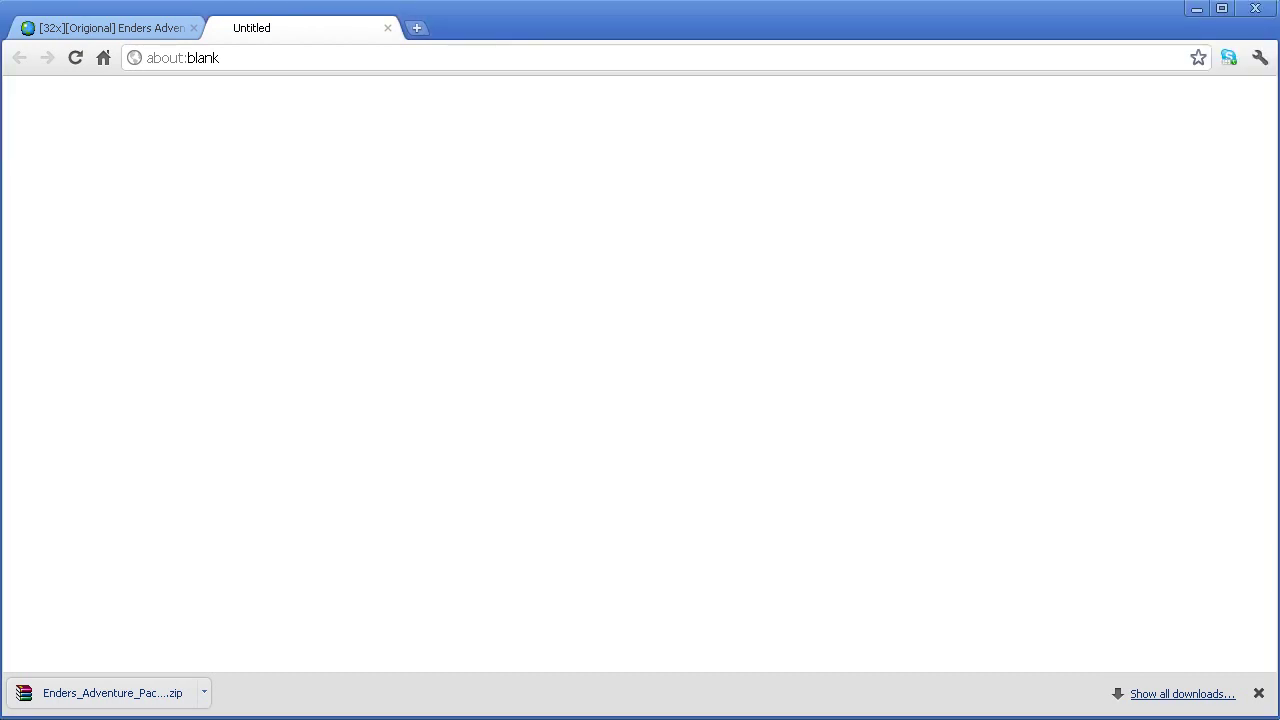
left_click(390, 28)
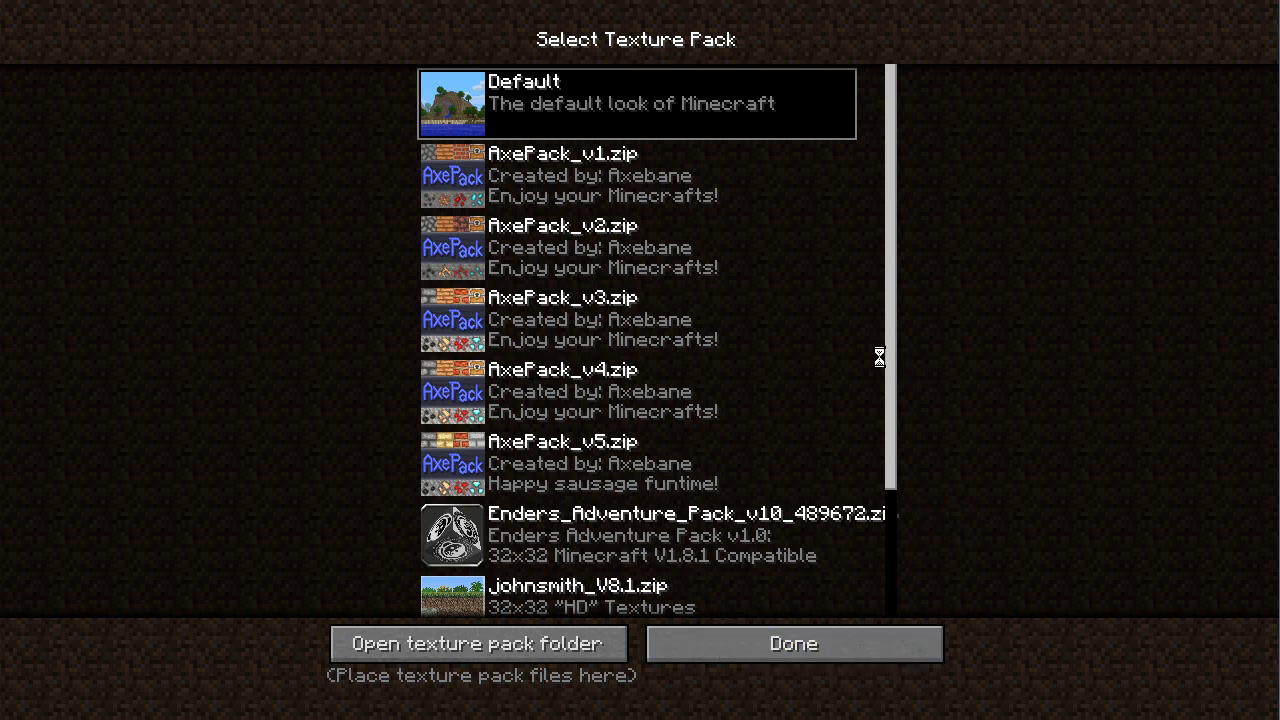
- Check Minecraft's texture pack list for the Enders Adventure Pack, and return to the main menu
left_click_drag(893, 352, 894, 457)
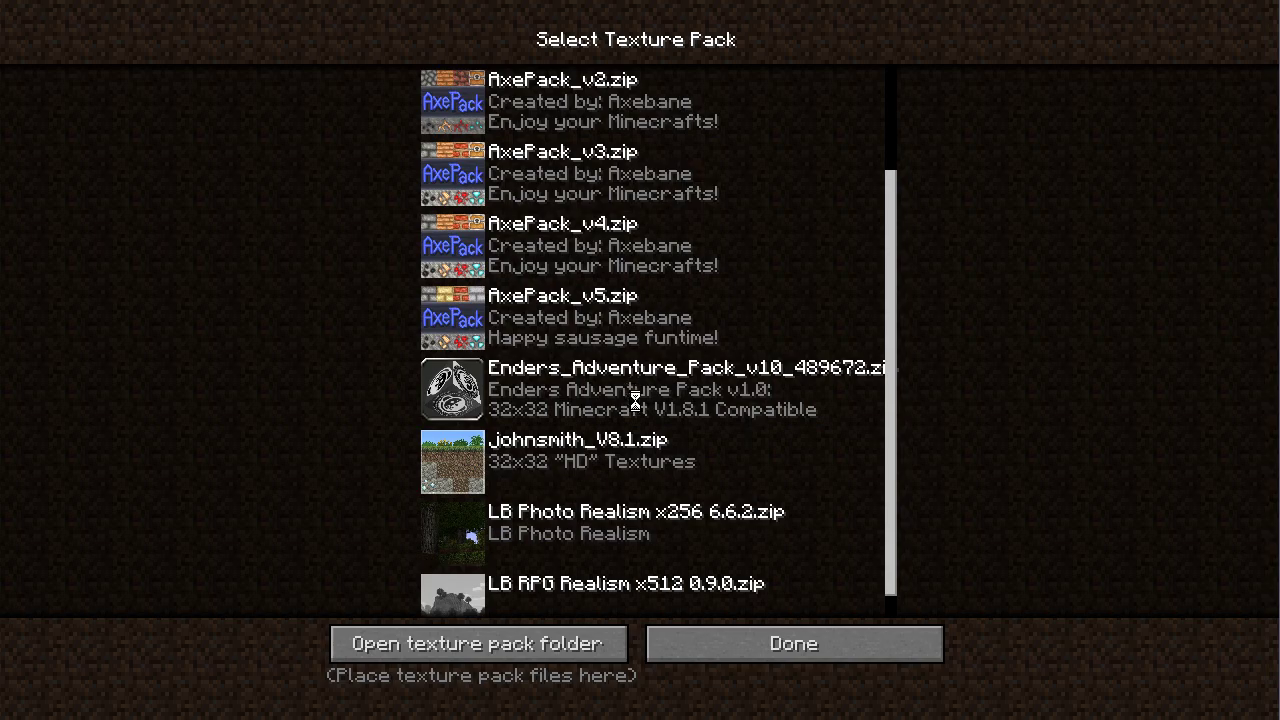
left_click(771, 668)
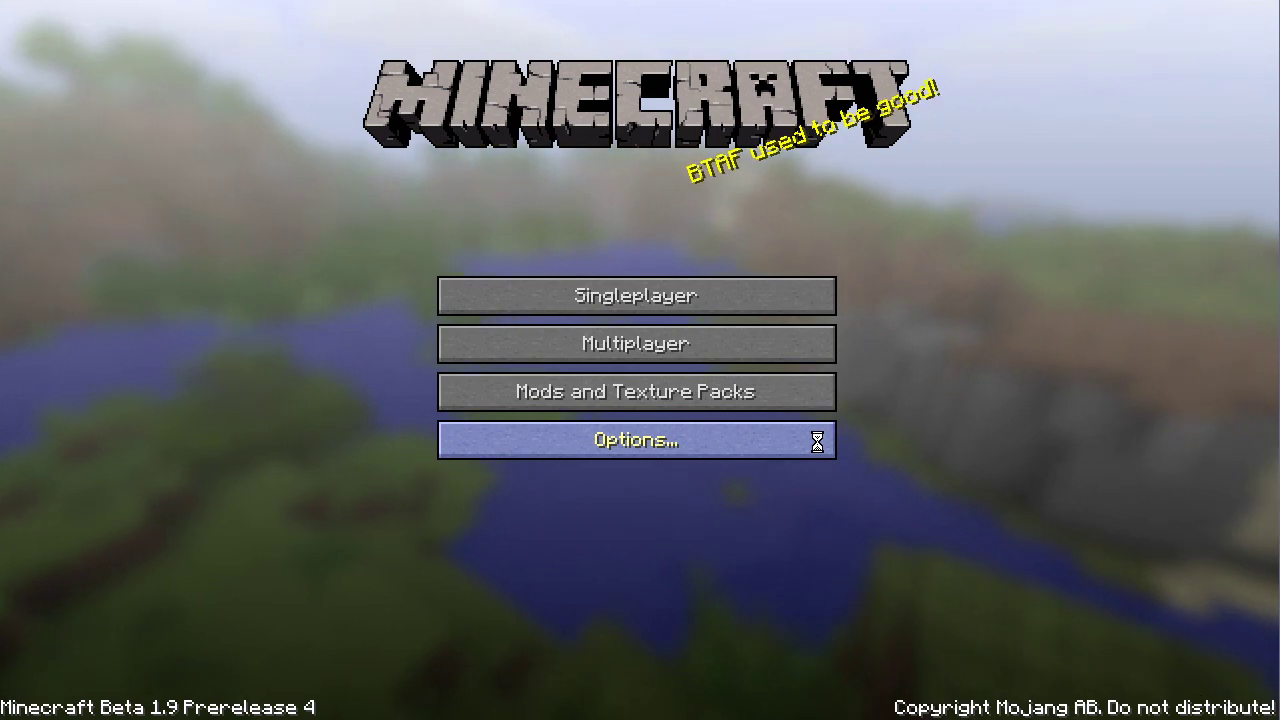
- Switch to the Chrome browser, go to google.com and search for "mcpatcher"
key("alt+Tab")
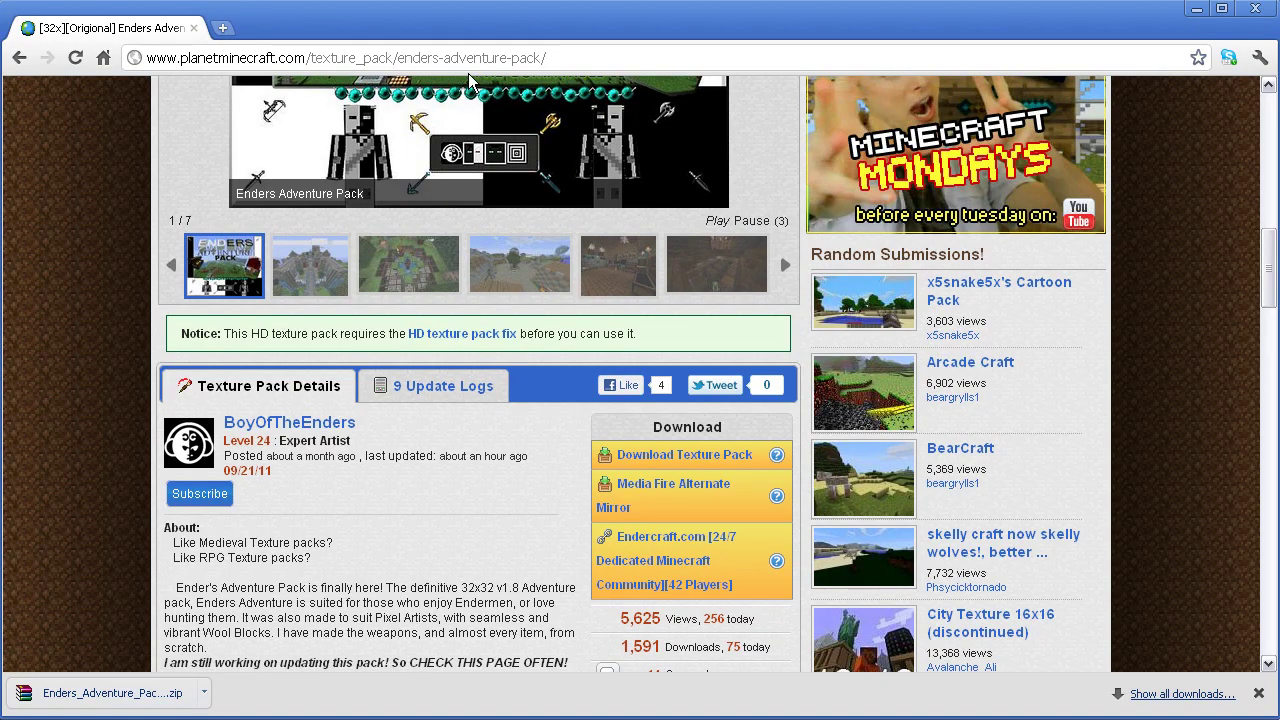
left_click(290, 60)
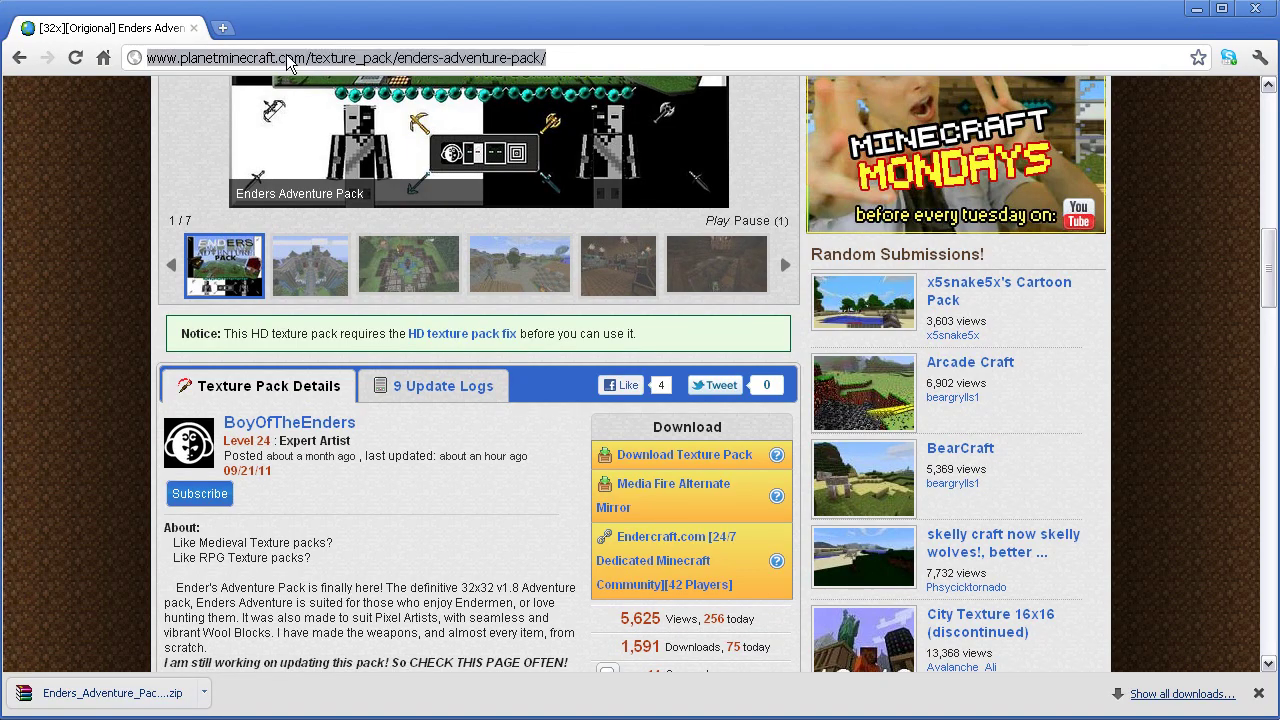
type("google.com")
key("Return")
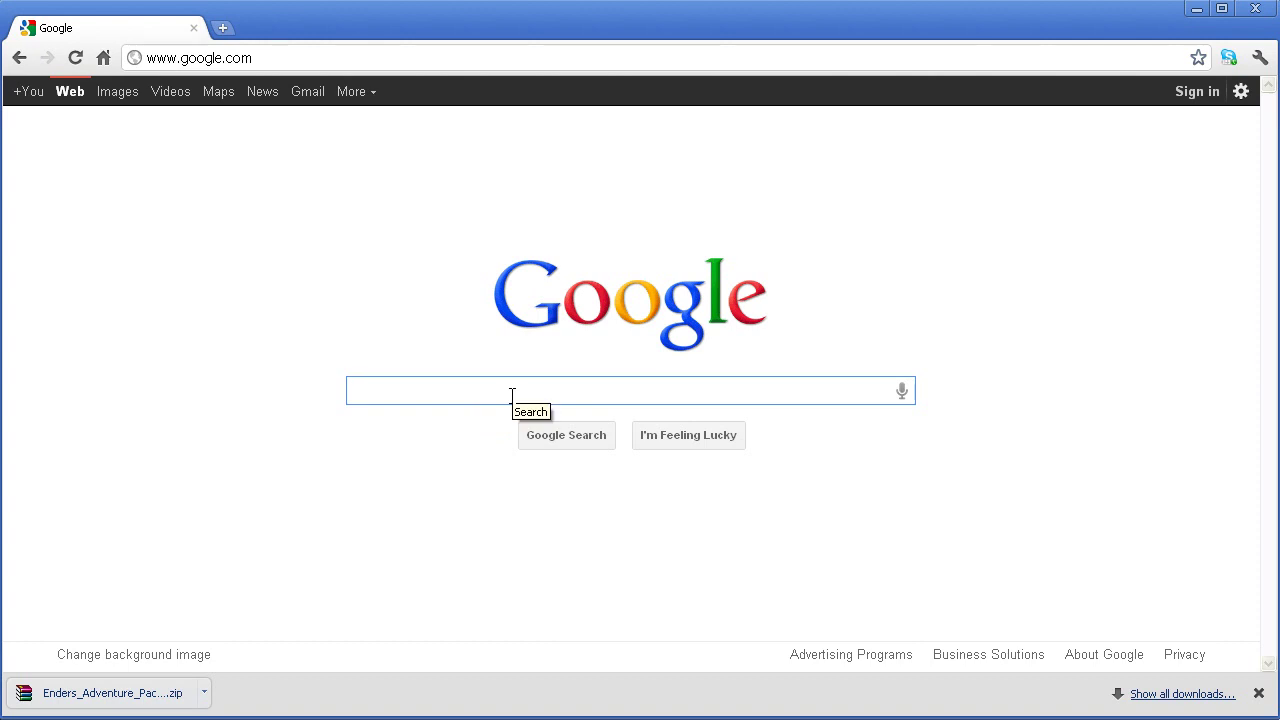
type("mcpatcher")
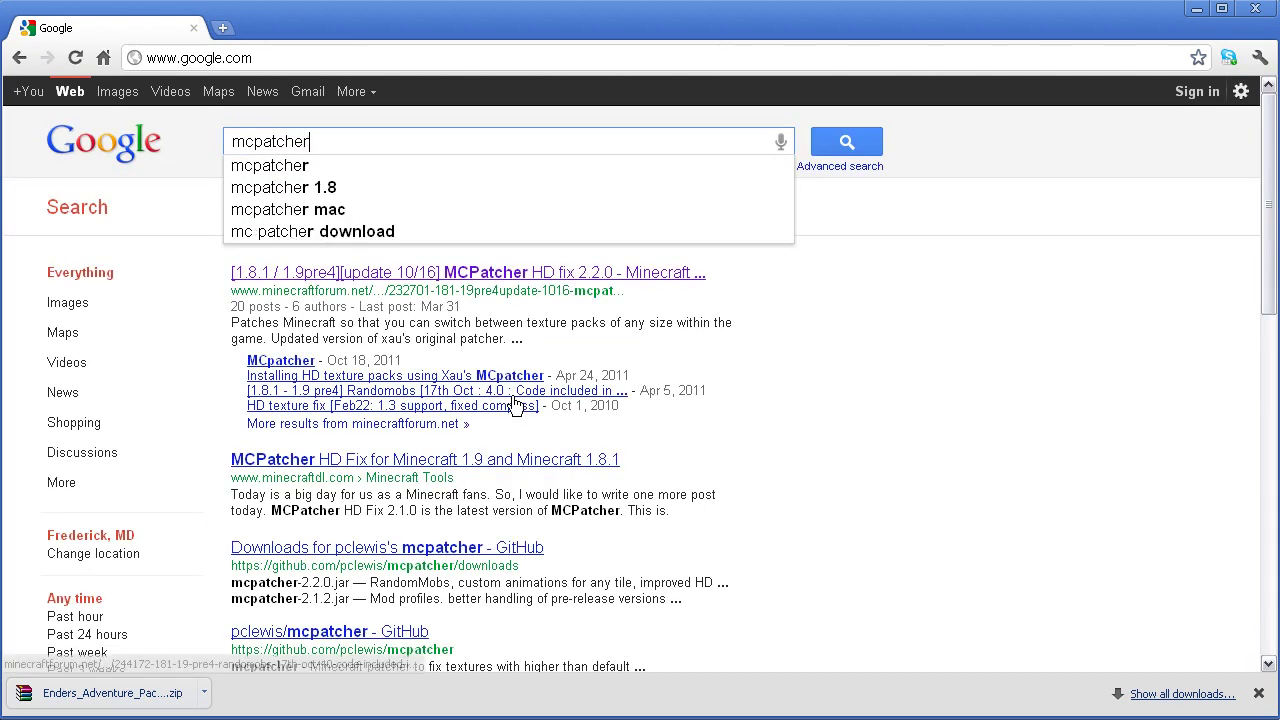
- Open the minecraftforum.net topic on MCPatcher HD fix 2.2.0 and find its Downloads section
left_click(407, 277)
scroll(341, 465, "down", 3)
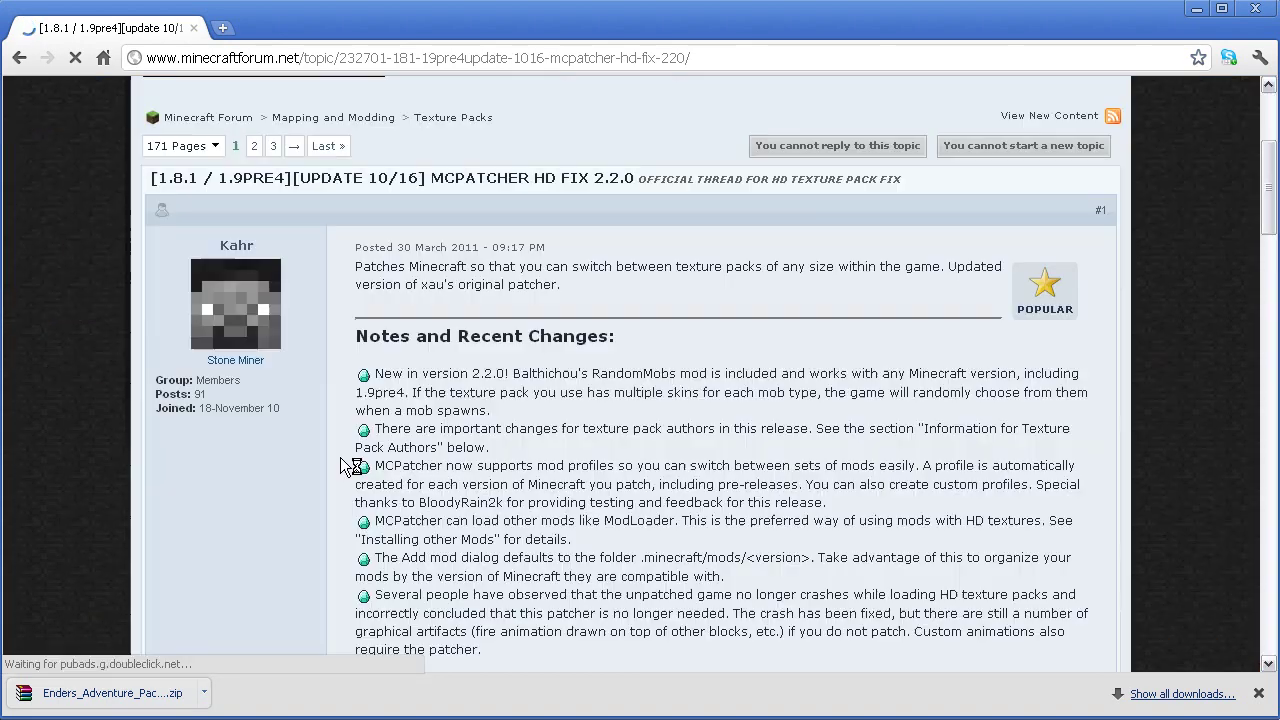
scroll(335, 465, "down", 4)
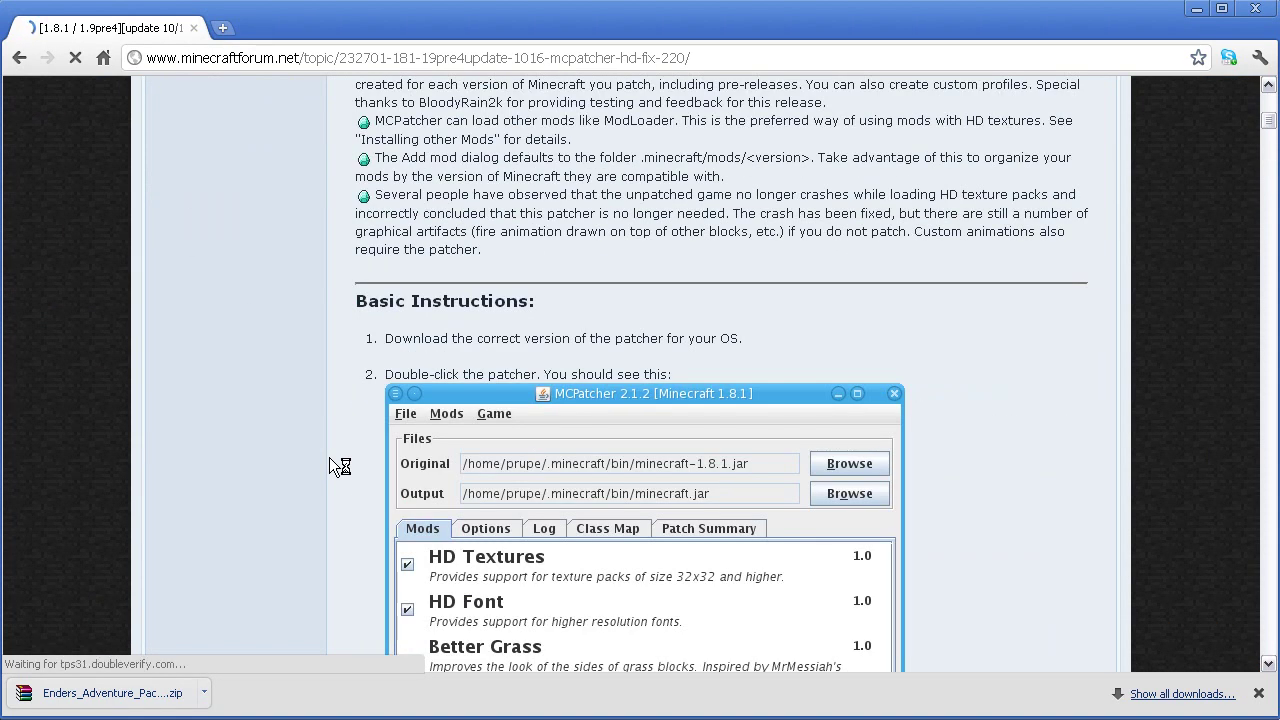
scroll(335, 465, "down", 3)
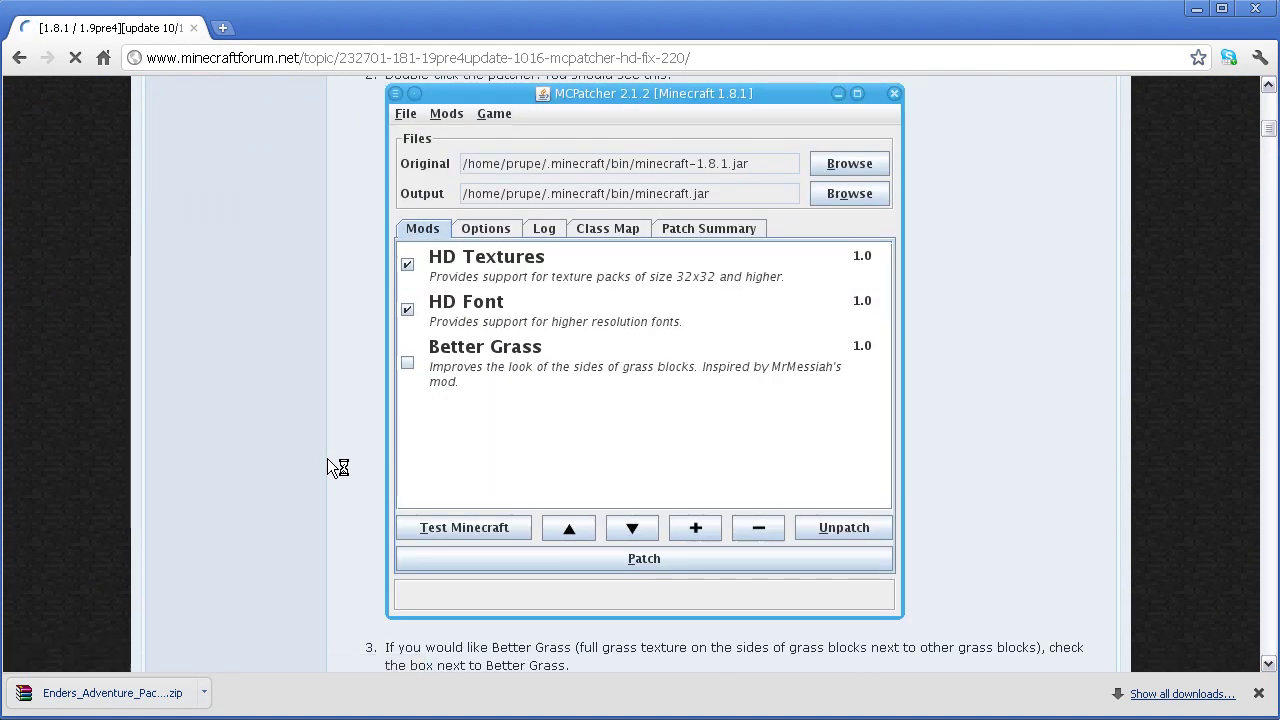
scroll(327, 458, "down", 1)
scroll(327, 458, "down", 9)
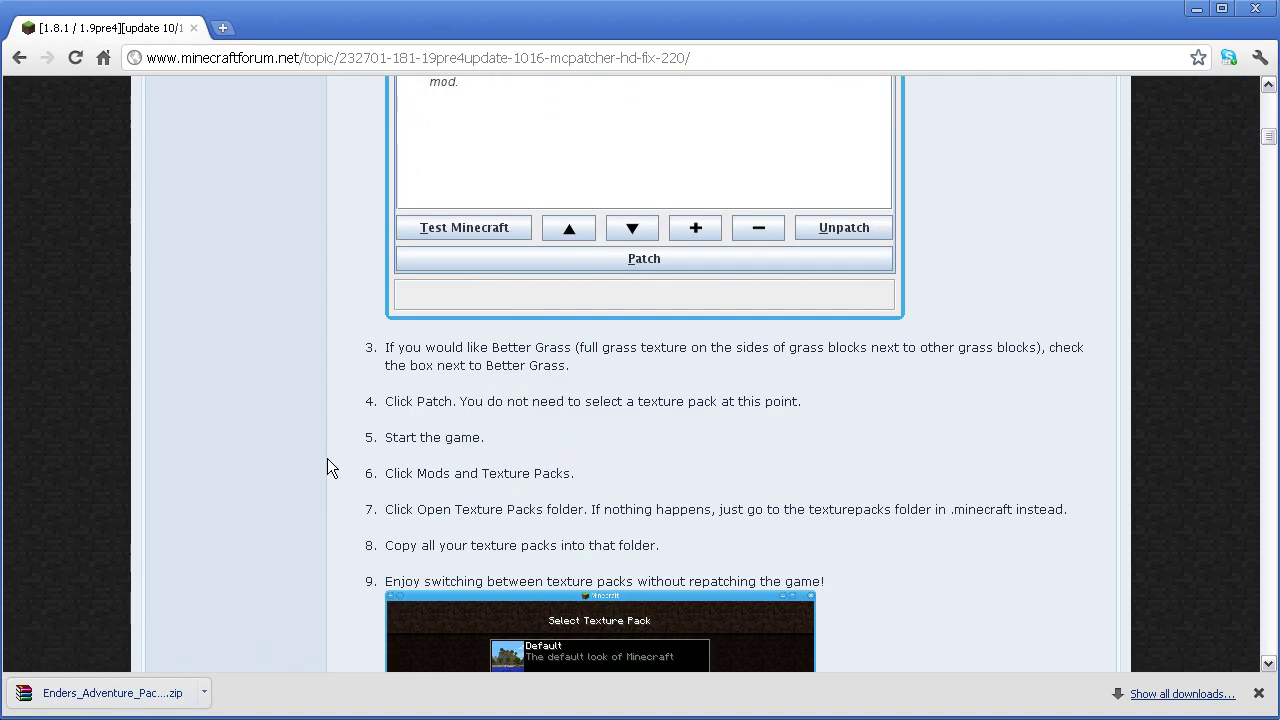
scroll(327, 468, "down", 1)
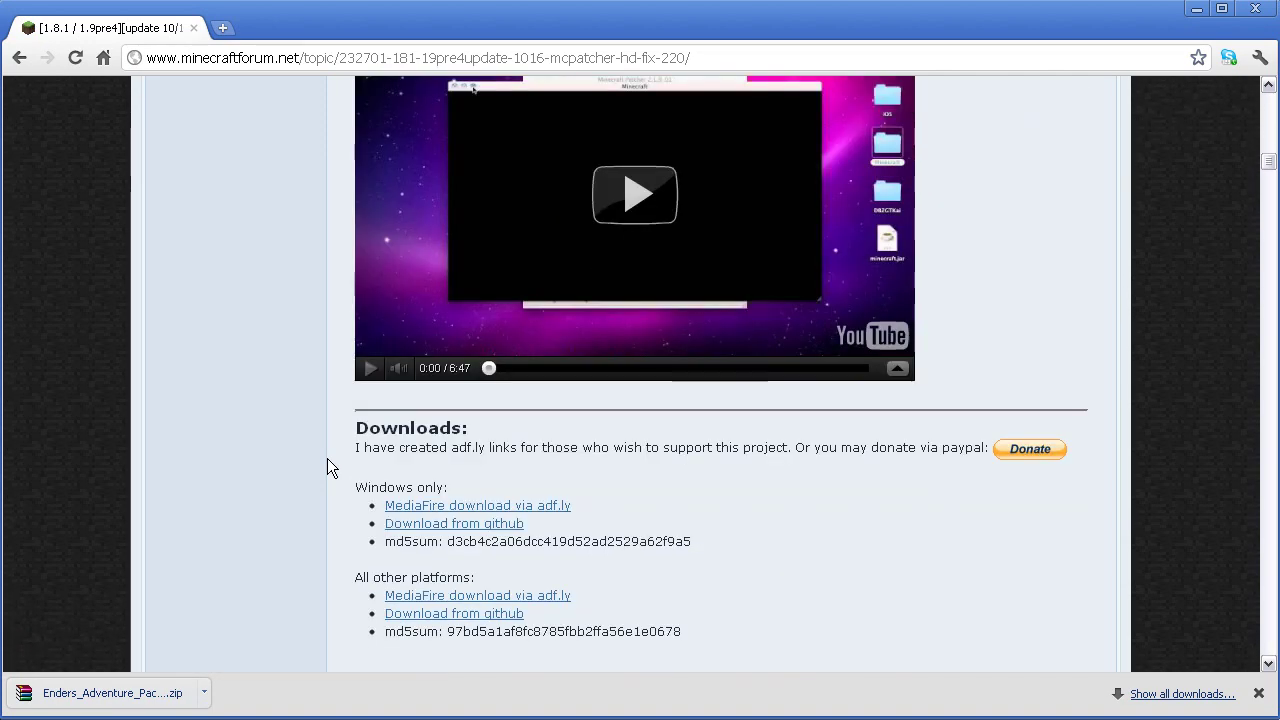
scroll(327, 468, "up", 2)
scroll(327, 468, "down", 2)
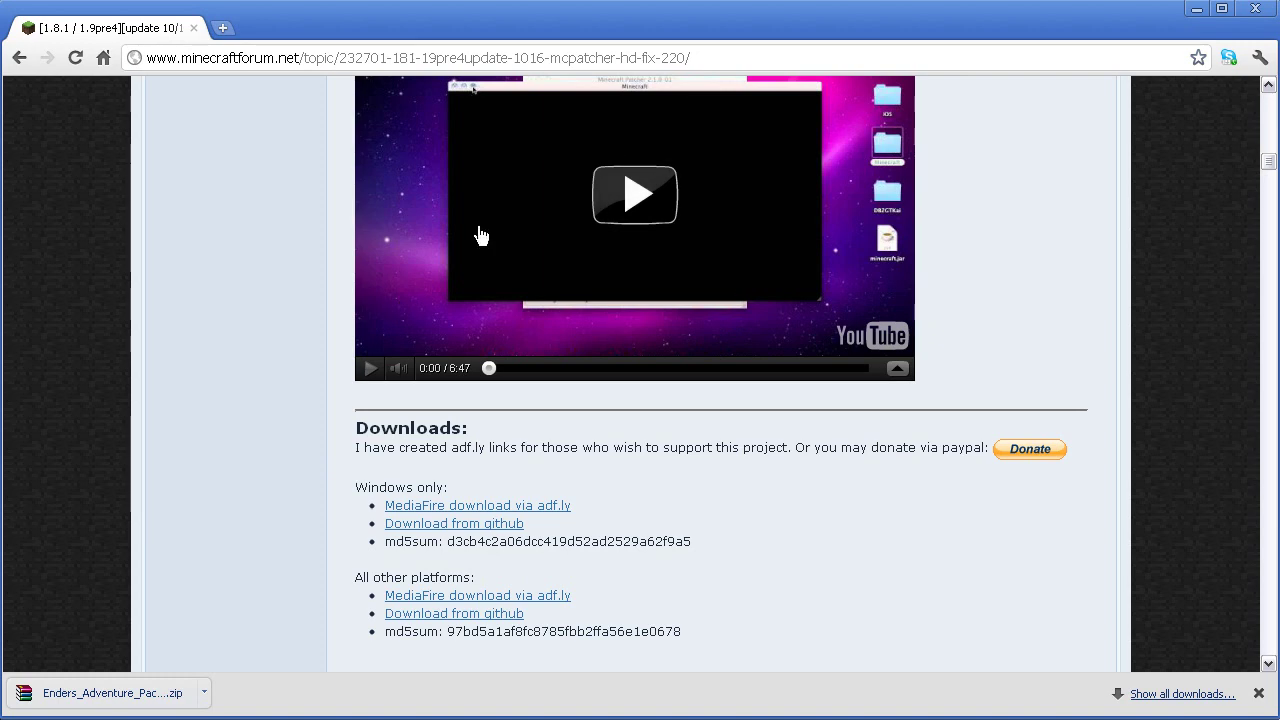
scroll(294, 406, "down", 2)
- Download the Windows version of MCPatcher from github and keep the file mcpatcher-2.2.0.exe
left_click_drag(357, 232, 517, 244)
left_click(334, 251)
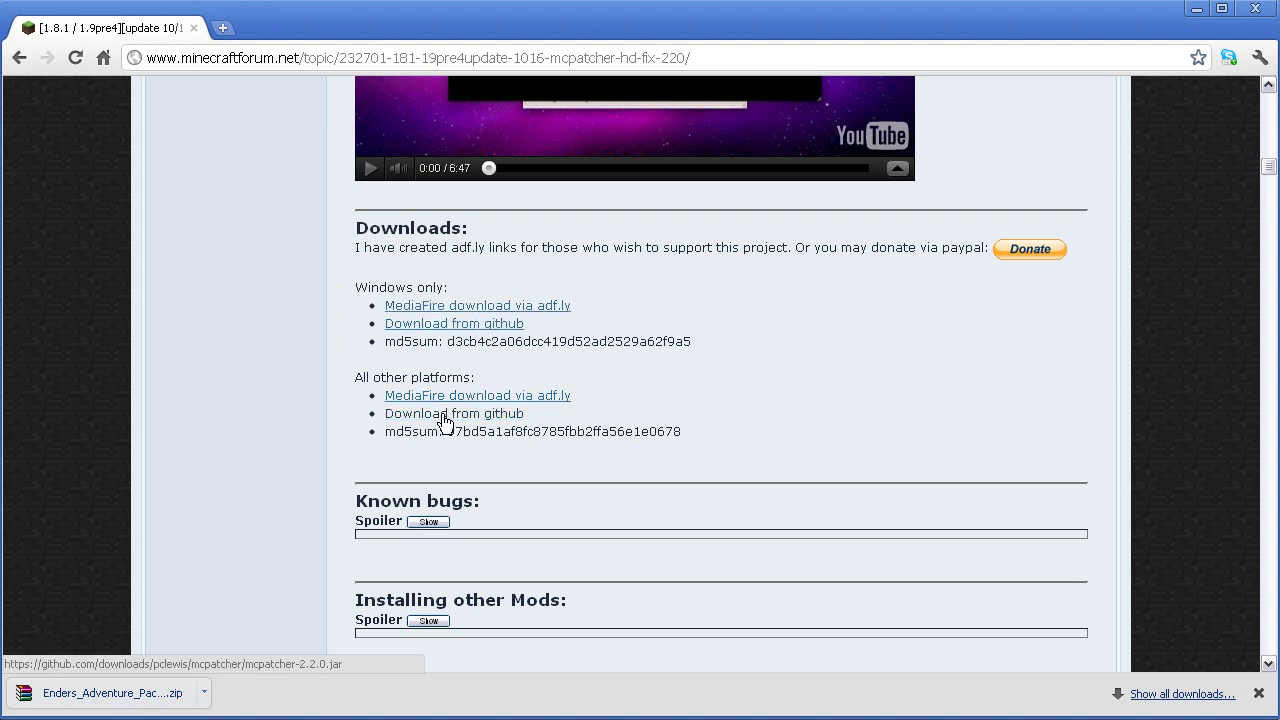
left_click(457, 323)
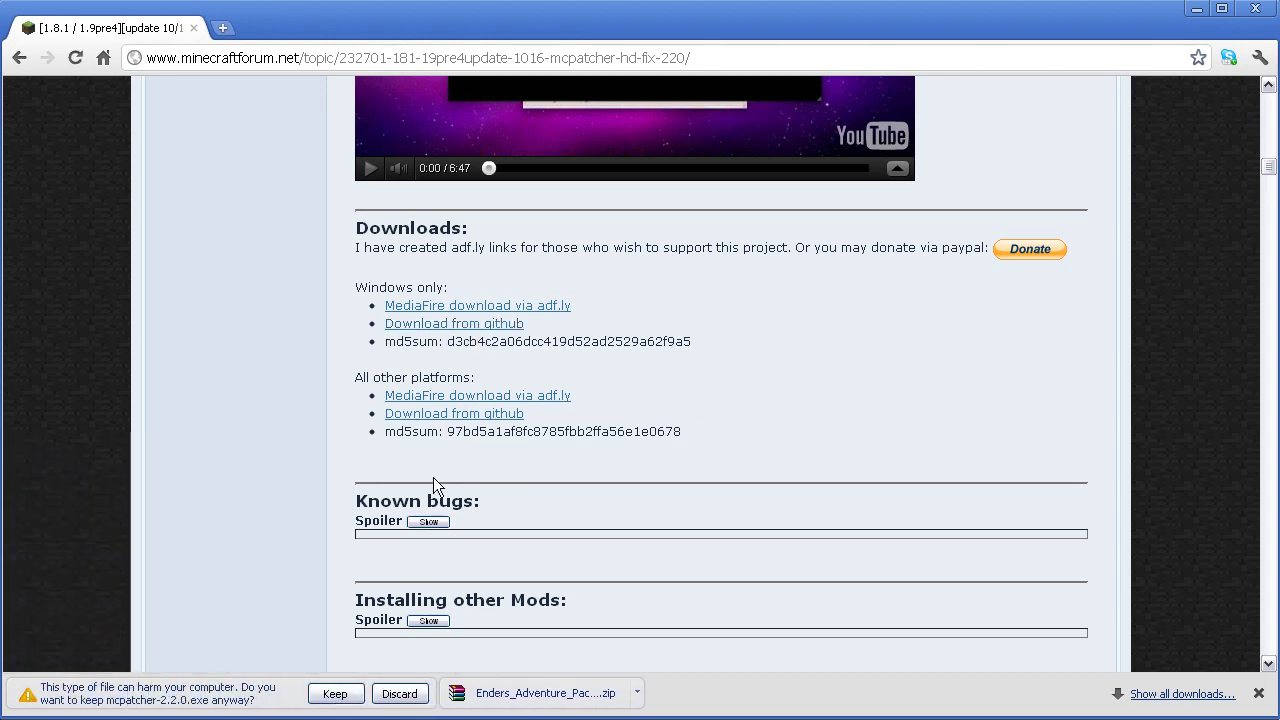
left_click(334, 694)
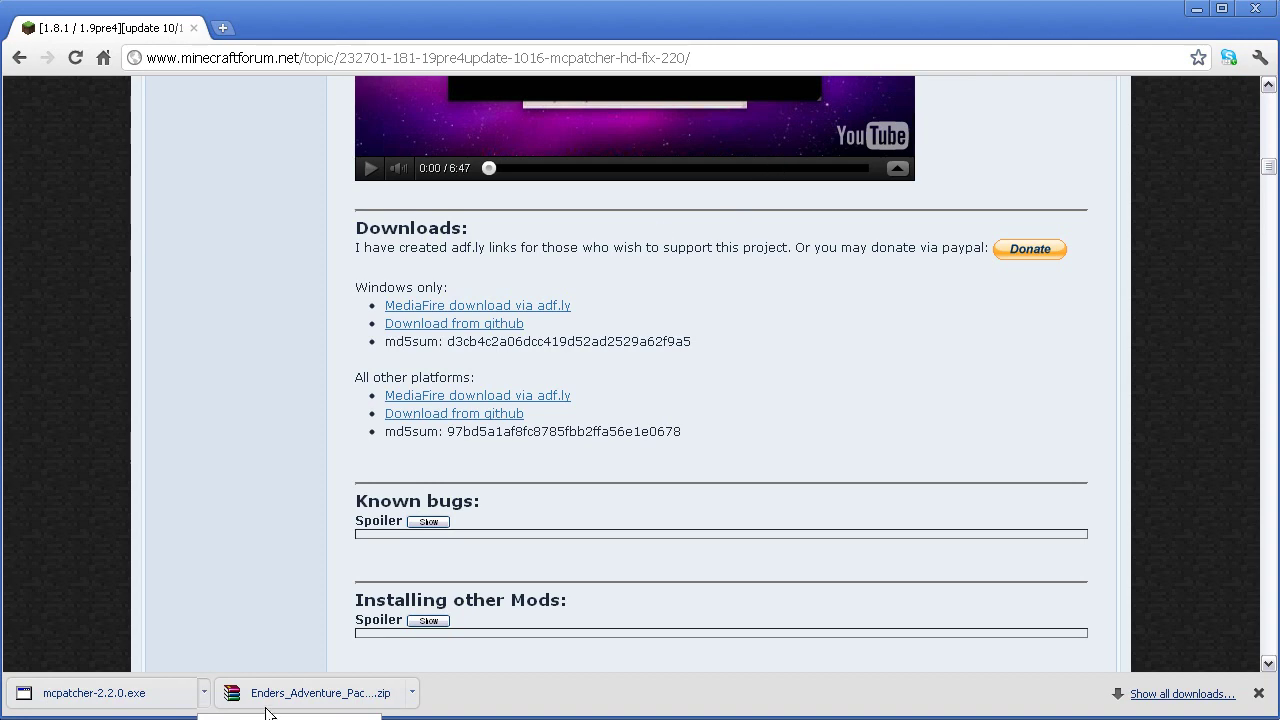
- Show mcpatcher-2.2.0.exe in its folder, move it to the desktop, and clear the folder and browser windows out of the way
left_click(203, 692)
left_click(250, 620)
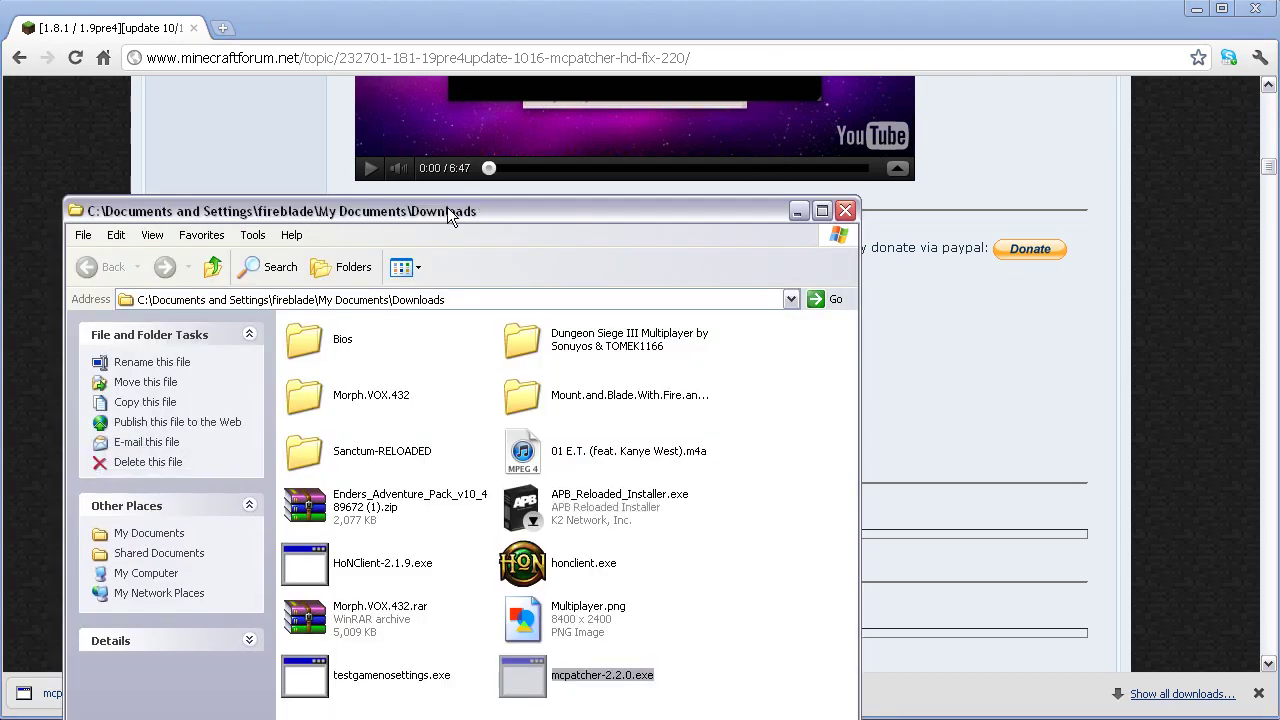
left_click_drag(533, 677, 533, 719)
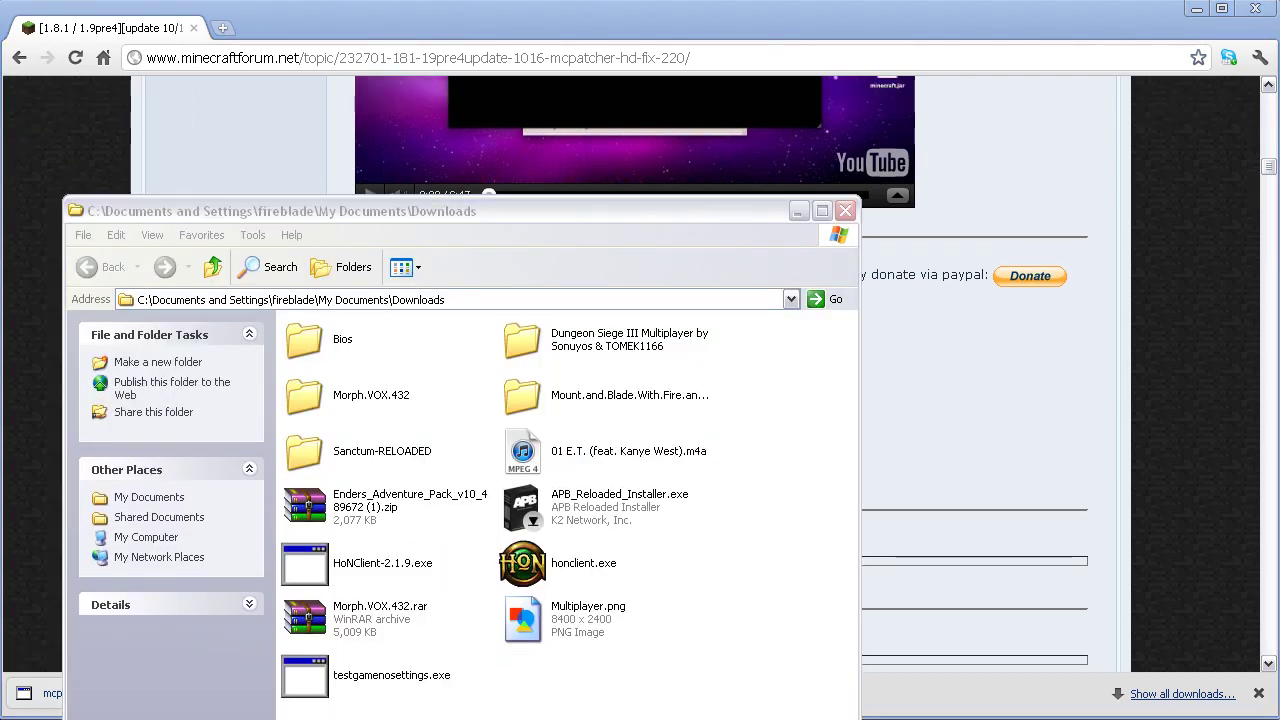
left_click(845, 211)
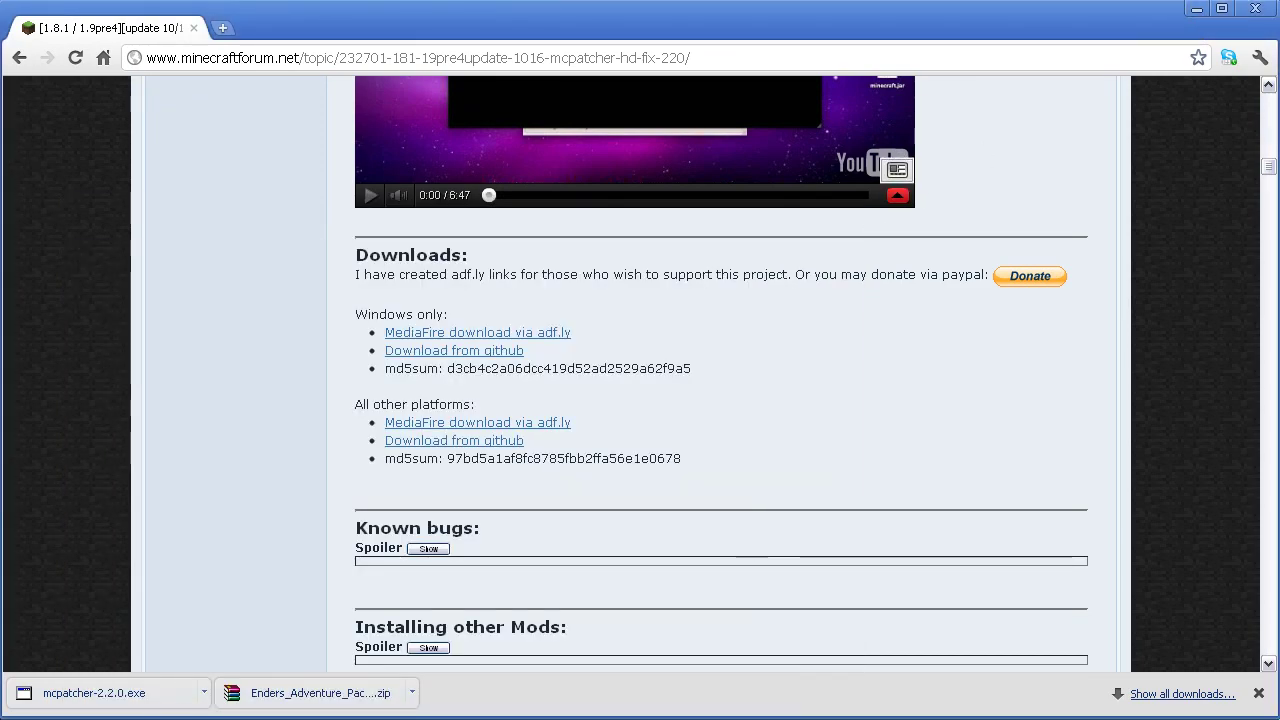
left_click(1196, 9)
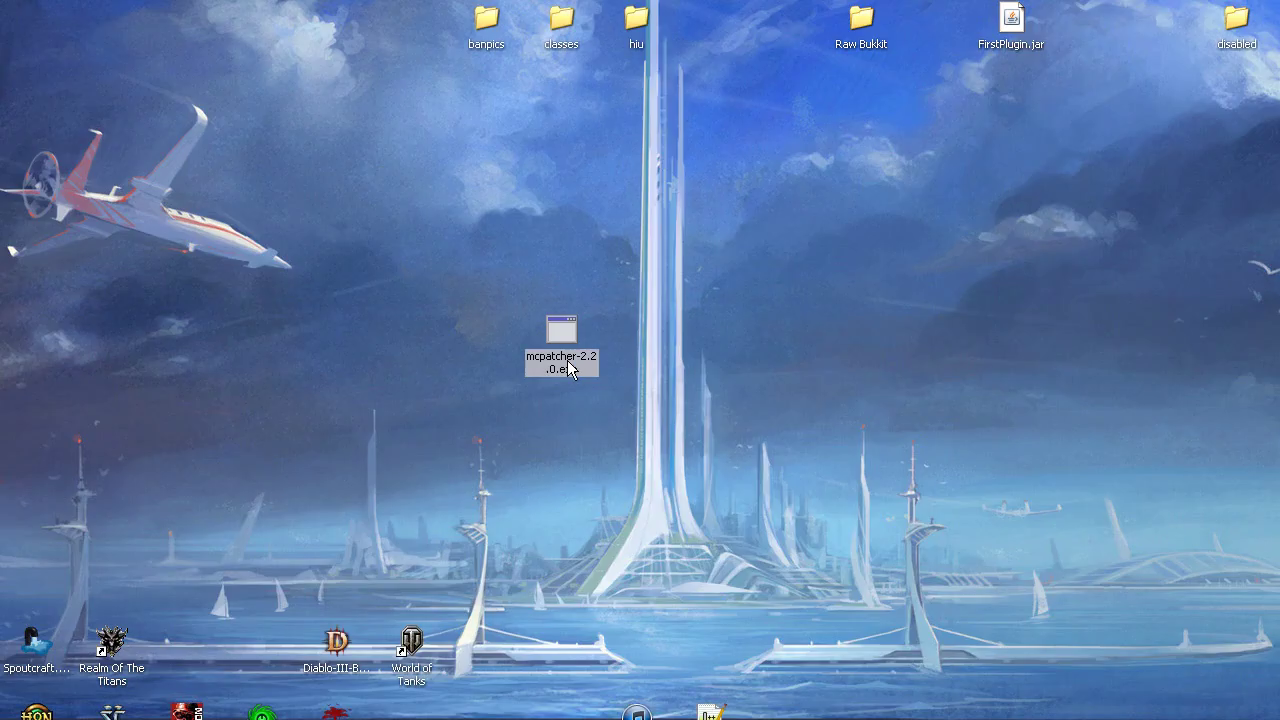
left_click_drag(393, 226, 632, 417)
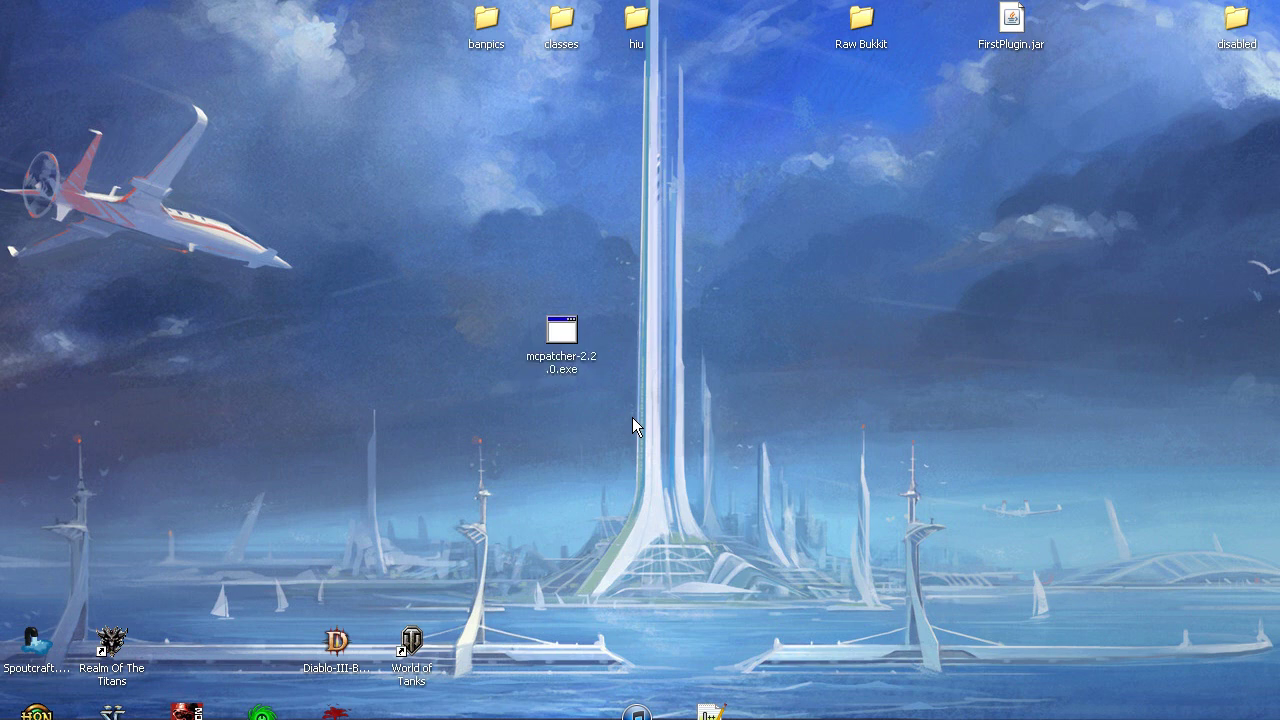
- Run mcpatcher-2.2.0.exe from the desktop and dismiss its warning once the analysis finishes
double_click(557, 324)
double_click(550, 327)
left_click(521, 416)
left_click(676, 390)
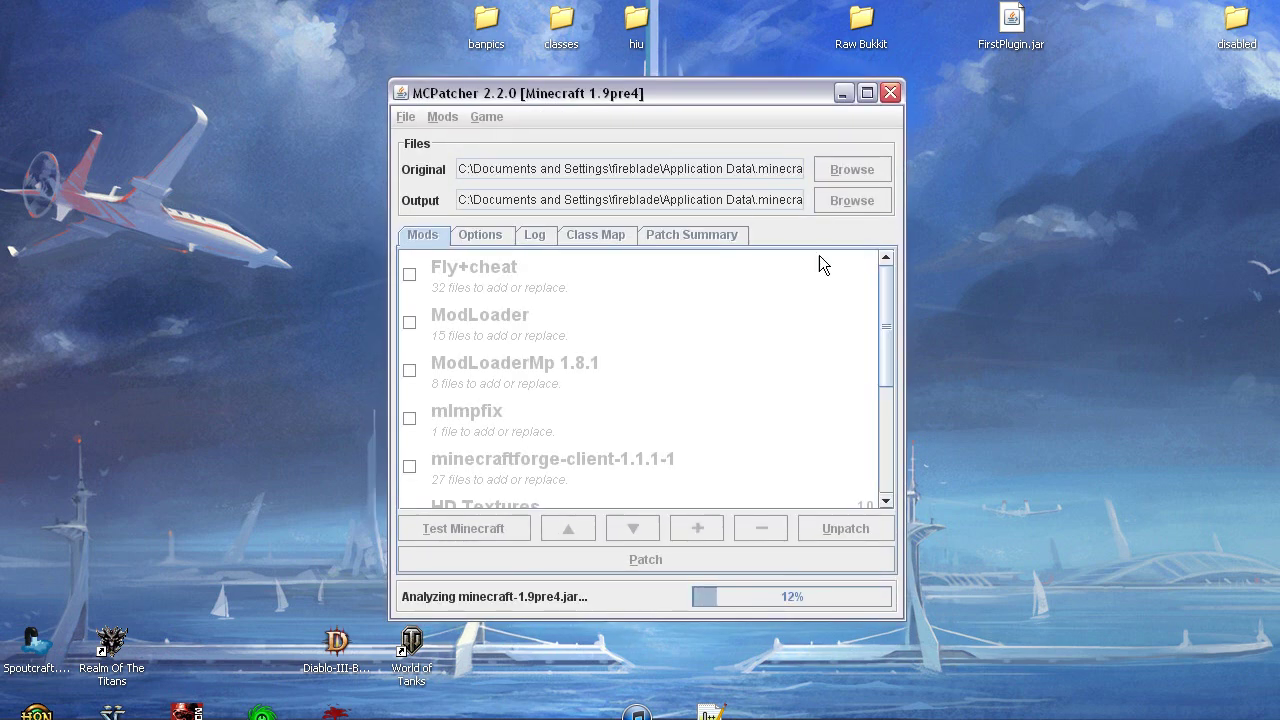
left_click_drag(889, 274, 889, 486)
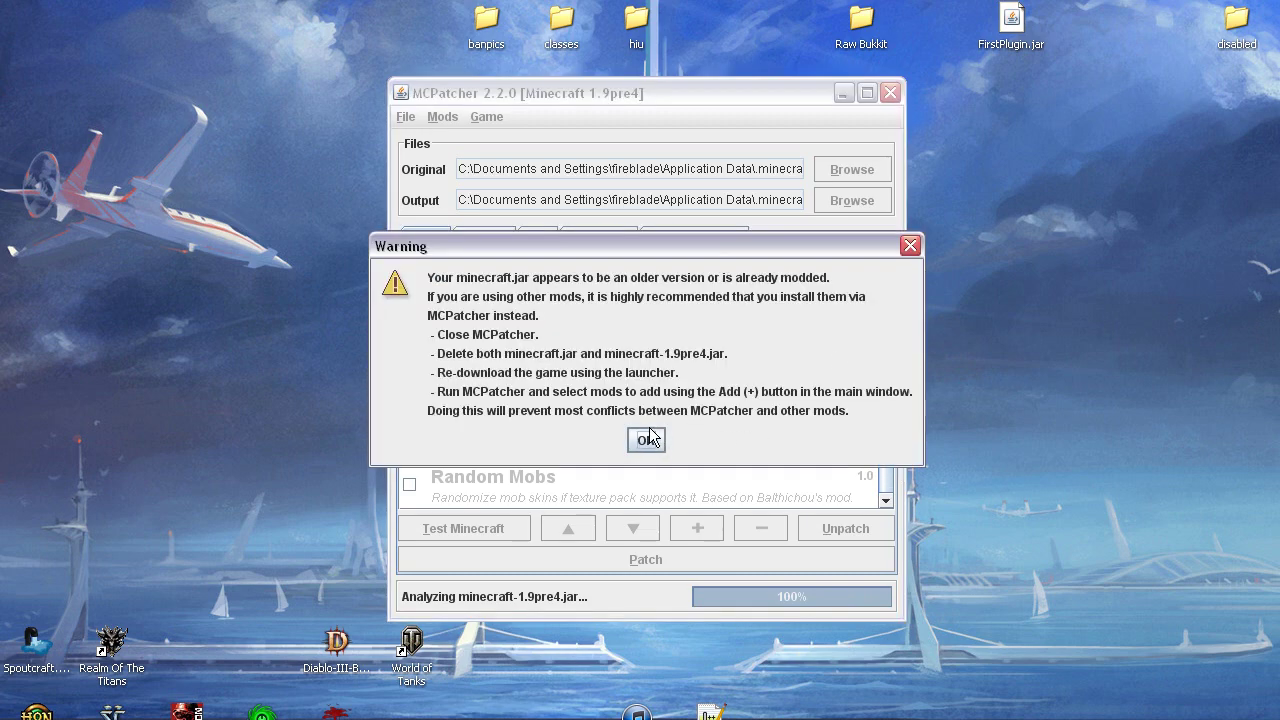
left_click(646, 439)
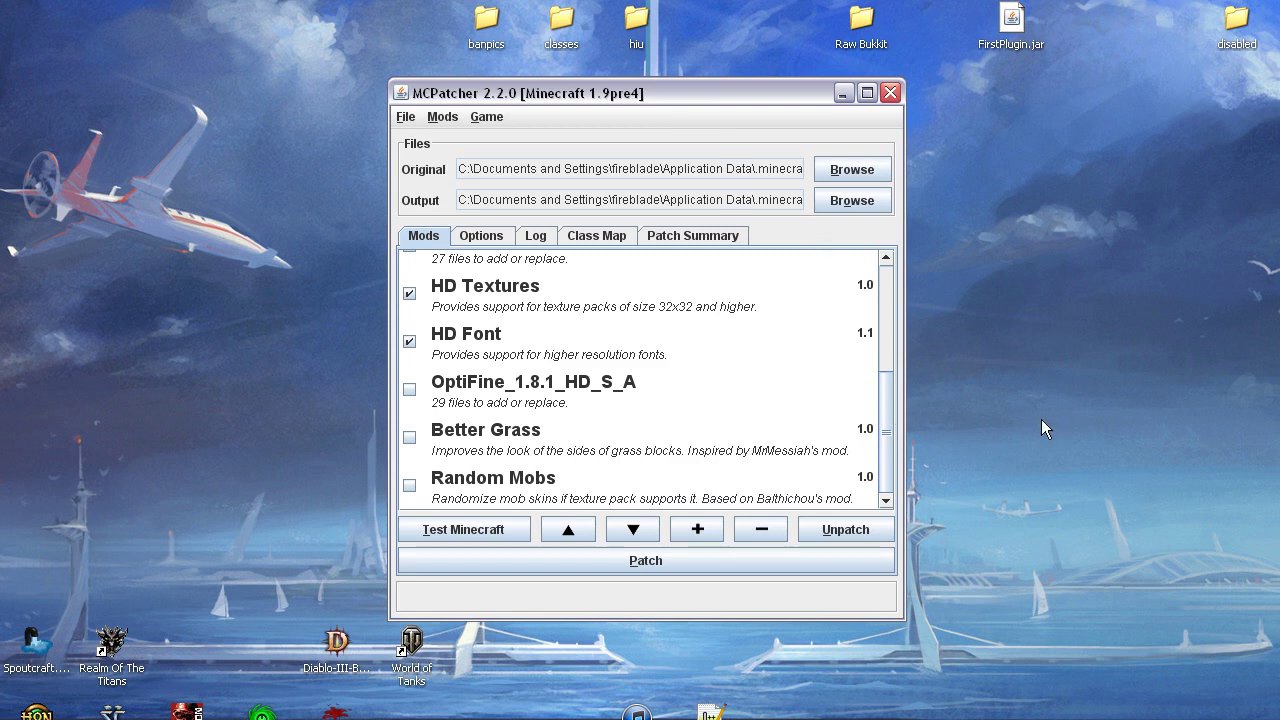
- Check the mod list and the Original and Output jar paths, patch Minecraft with HD Textures and HD Font enabled, and close MCPatcher
mouse_move(886, 421)
left_mouse_down()
mouse_move(880, 274)
mouse_move(872, 408)
left_mouse_up()
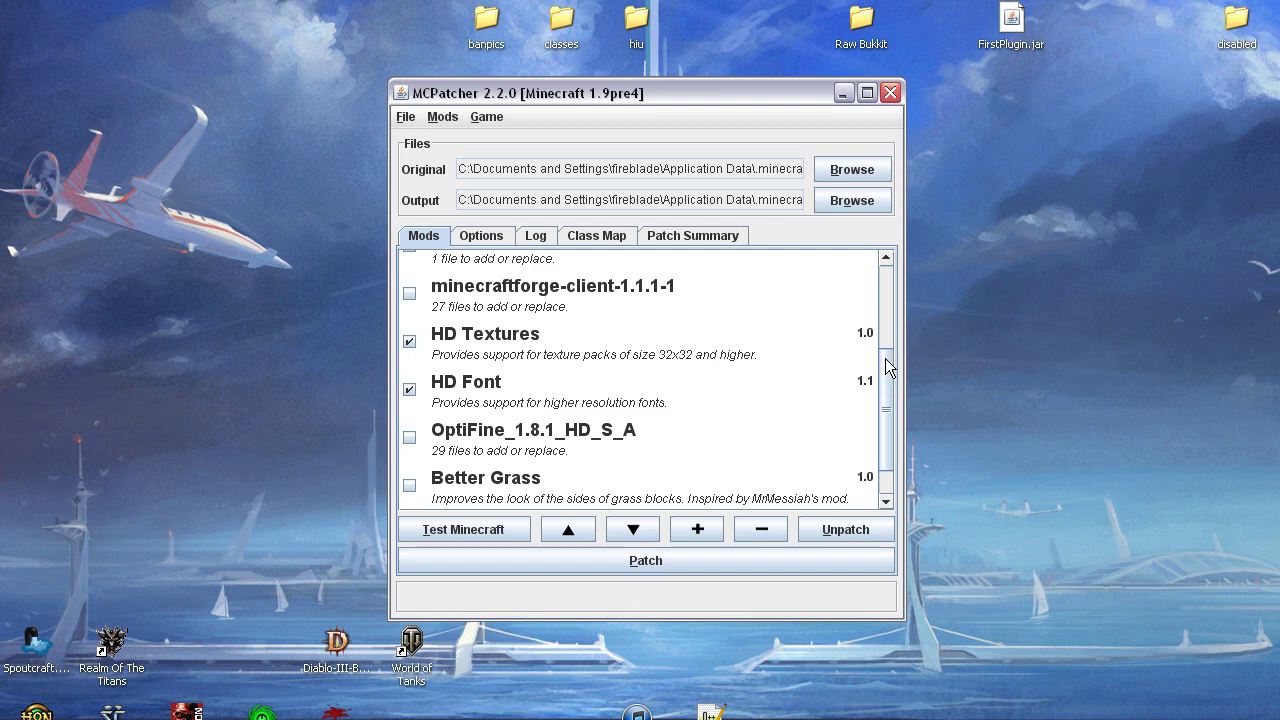
scroll(888, 368, "down", 1)
mouse_move(877, 457)
left_mouse_down()
mouse_move(886, 339)
mouse_move(886, 462)
left_mouse_up()
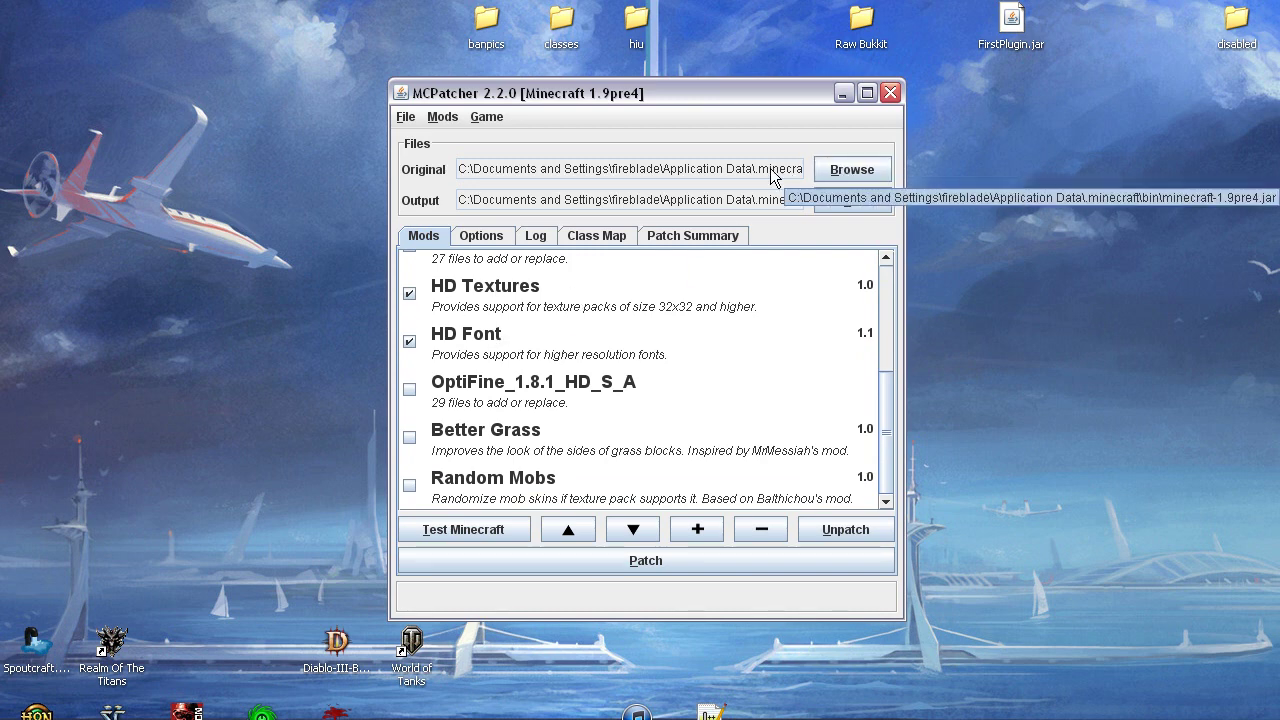
left_click_drag(763, 168, 890, 175)
left_click_drag(557, 175, 1150, 177)
left_click_drag(740, 203, 939, 204)
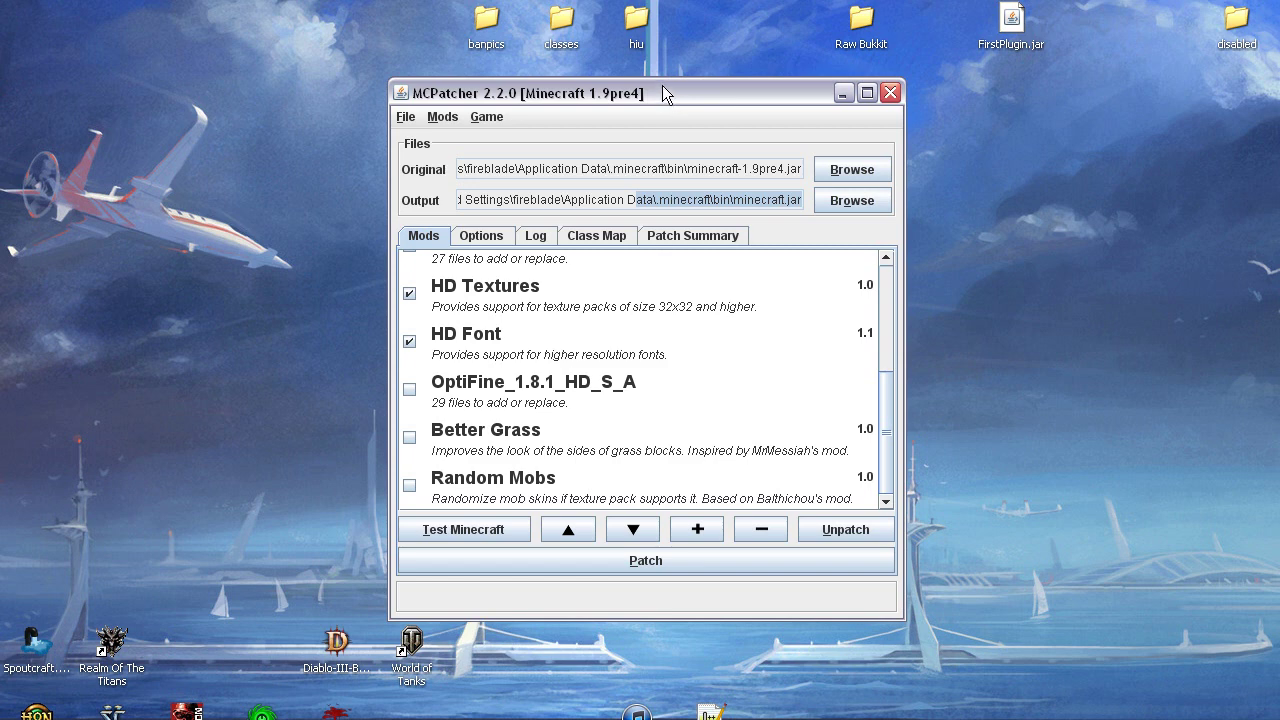
left_click(627, 559)
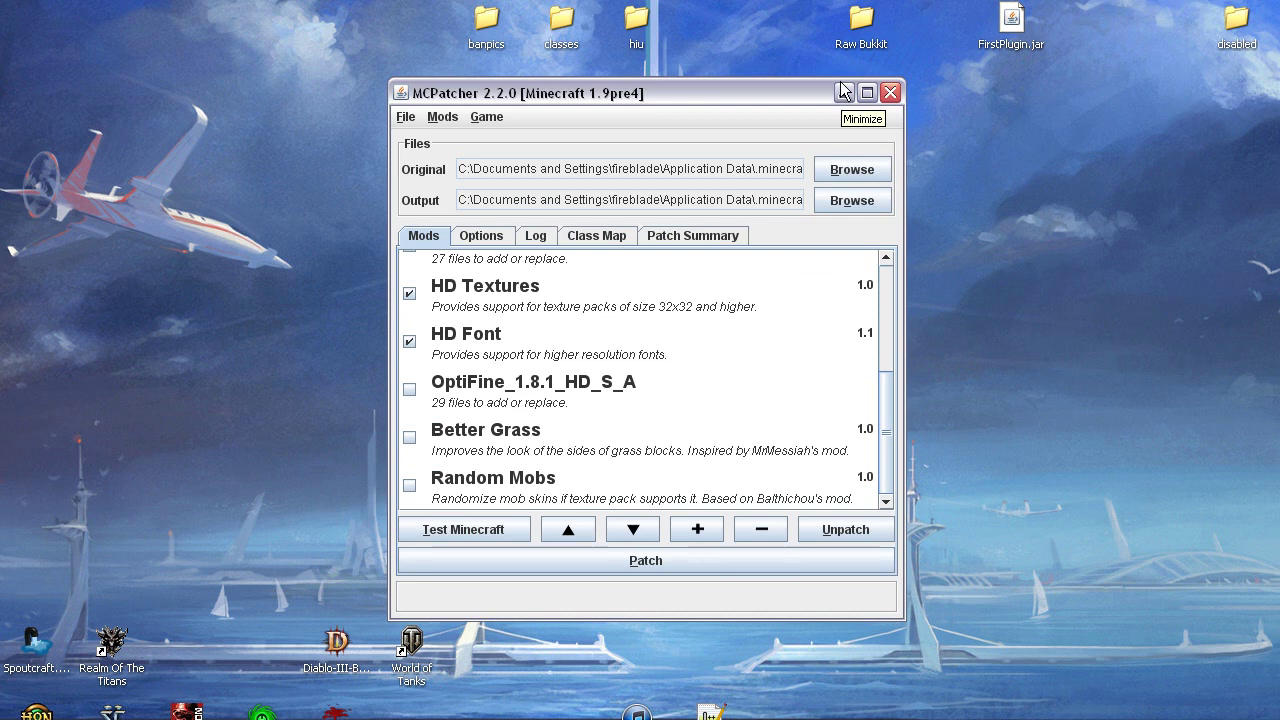
left_click(889, 93)
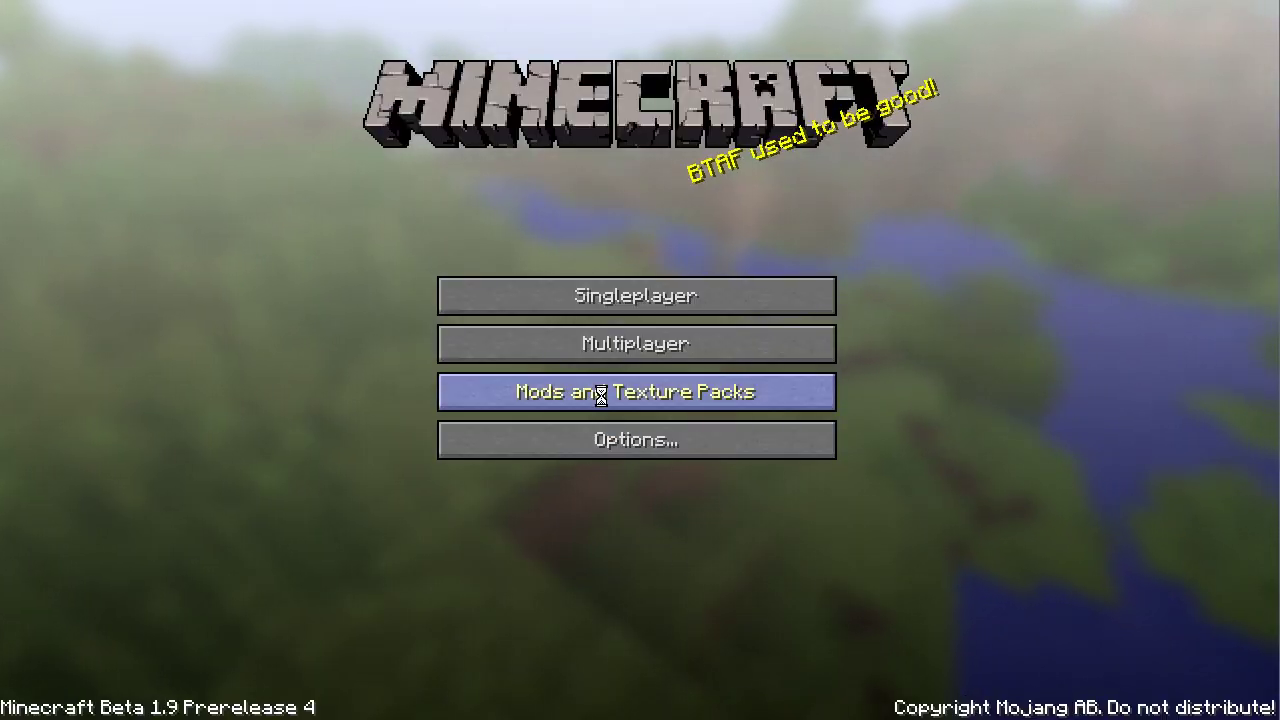
- Select Enders_Adventure_Pack_v10_489672 as Minecraft's texture pack and return to the main menu
left_click(597, 391)
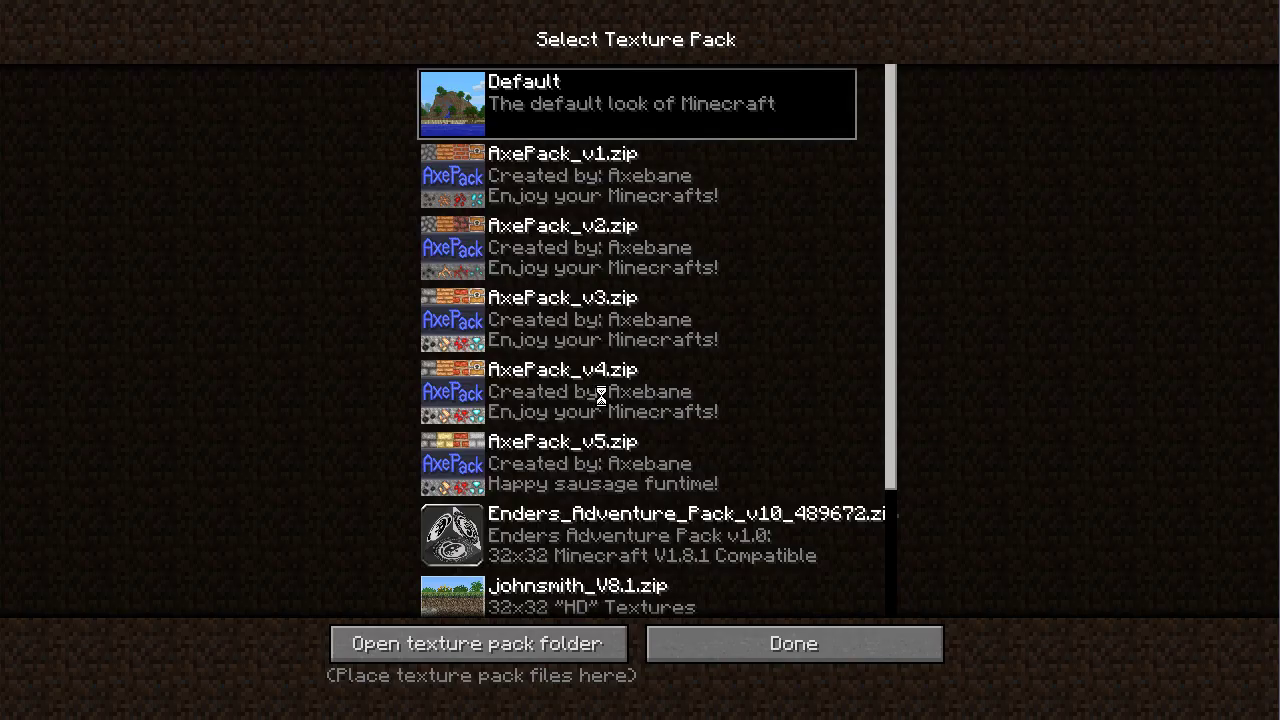
left_click(751, 494)
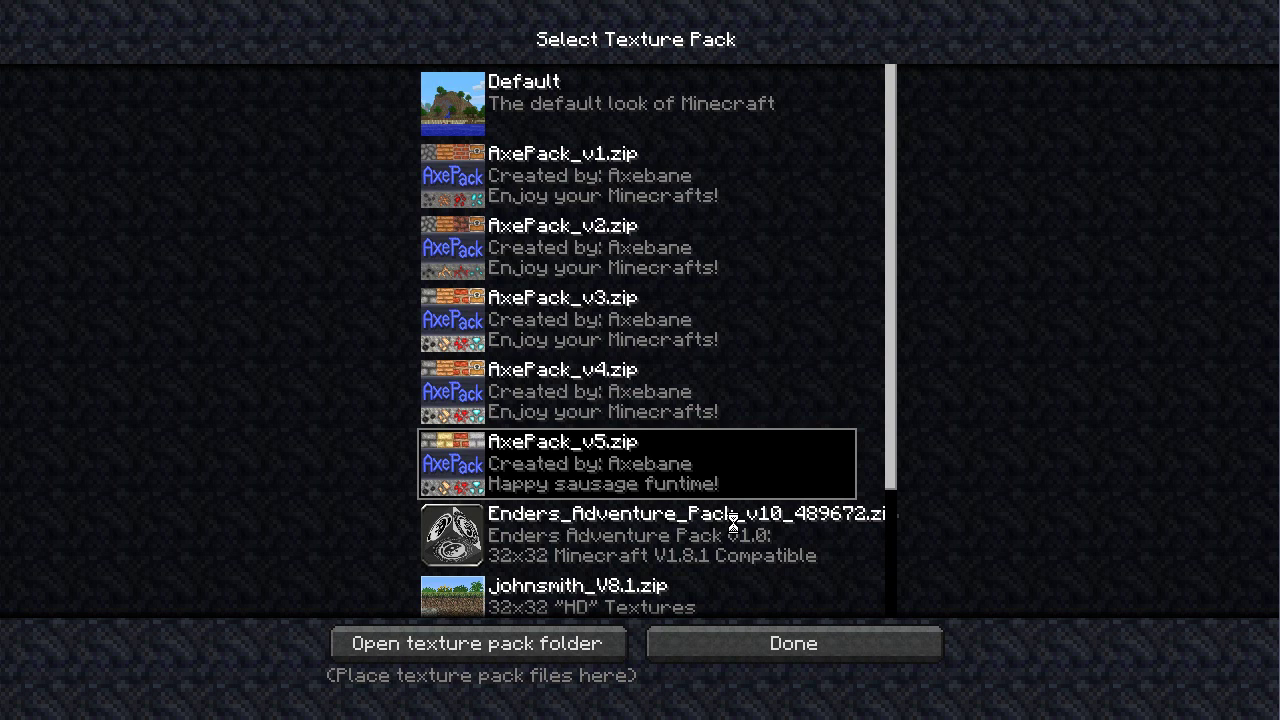
left_click(733, 522)
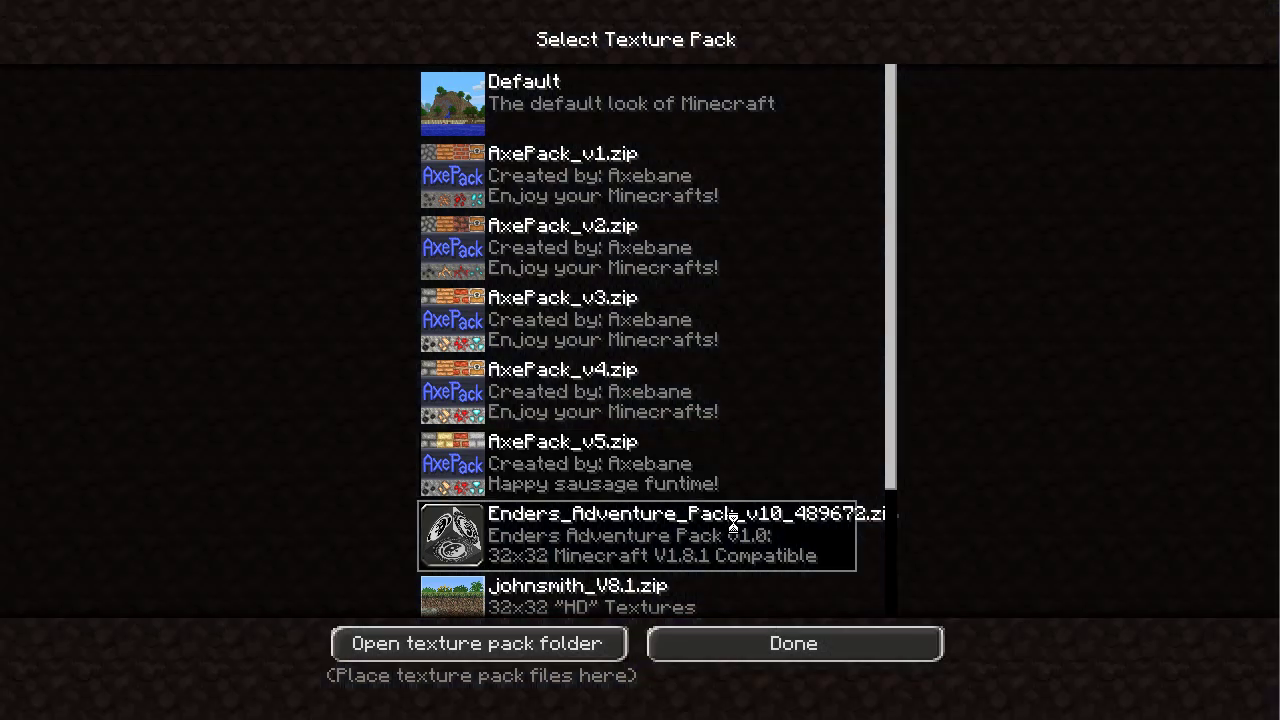
left_click(745, 645)
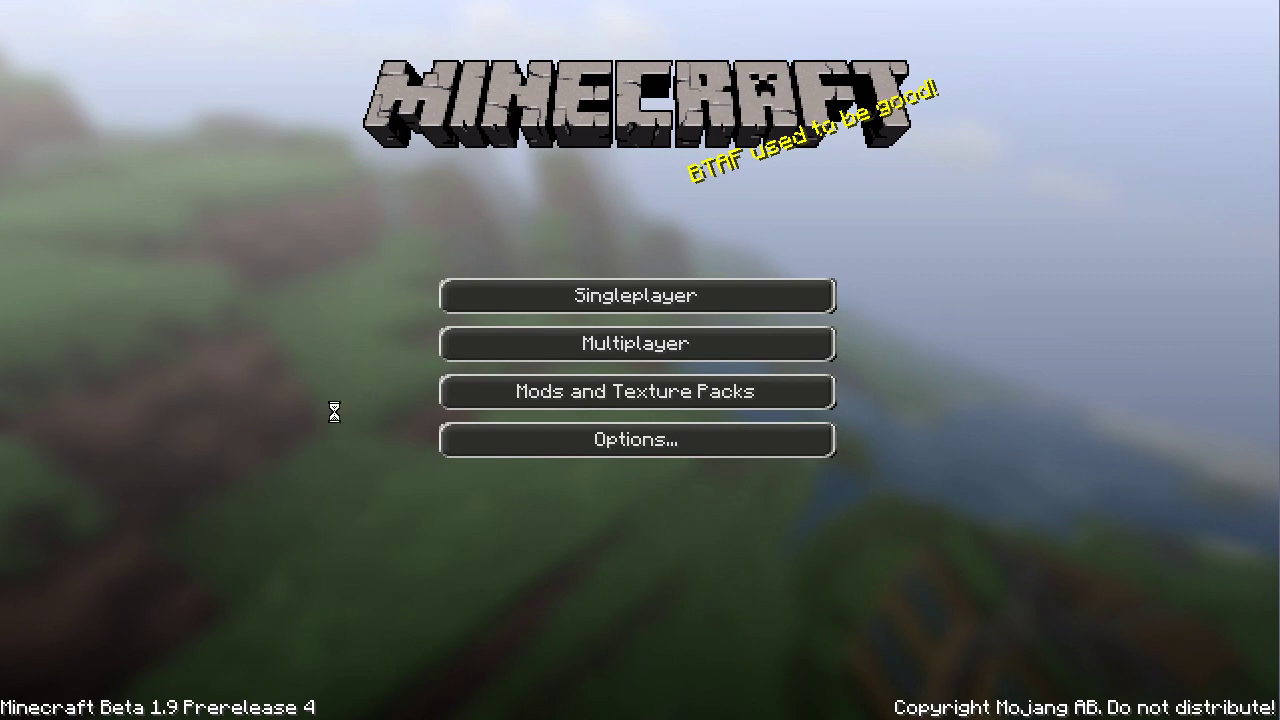
left_click(517, 340)
left_click(521, 385)
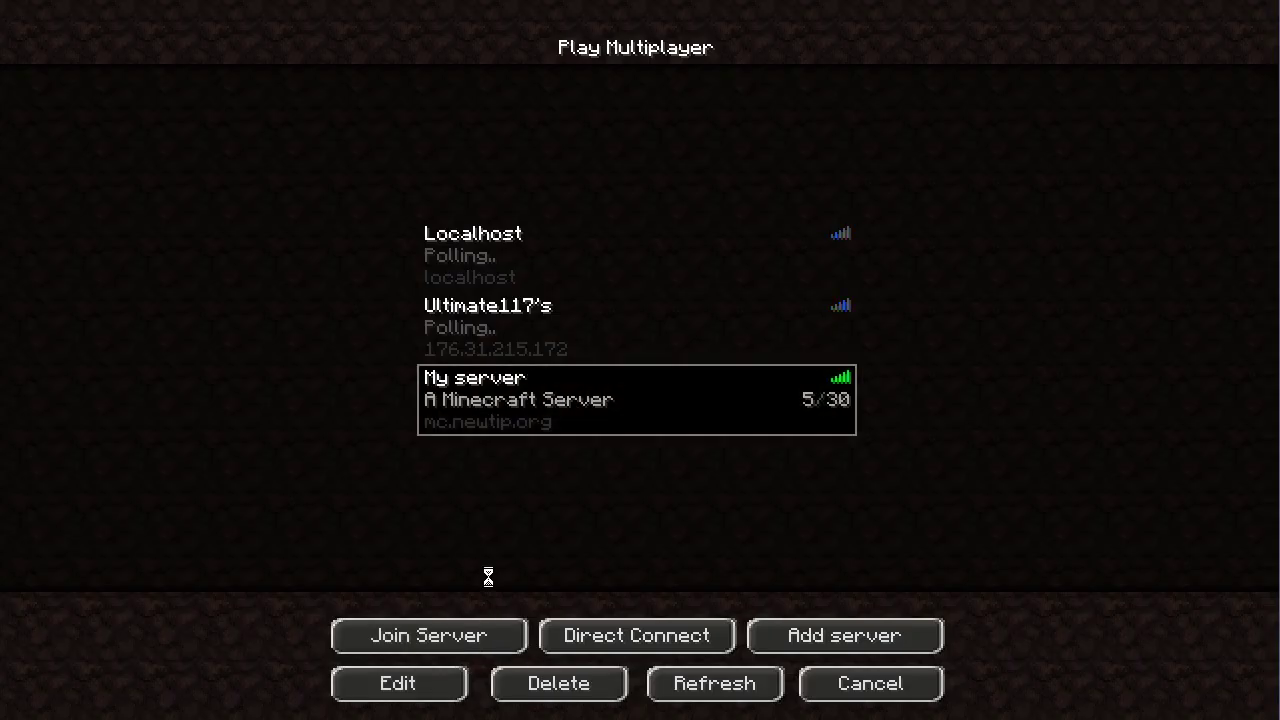
left_click(447, 637)
left_click(680, 472)
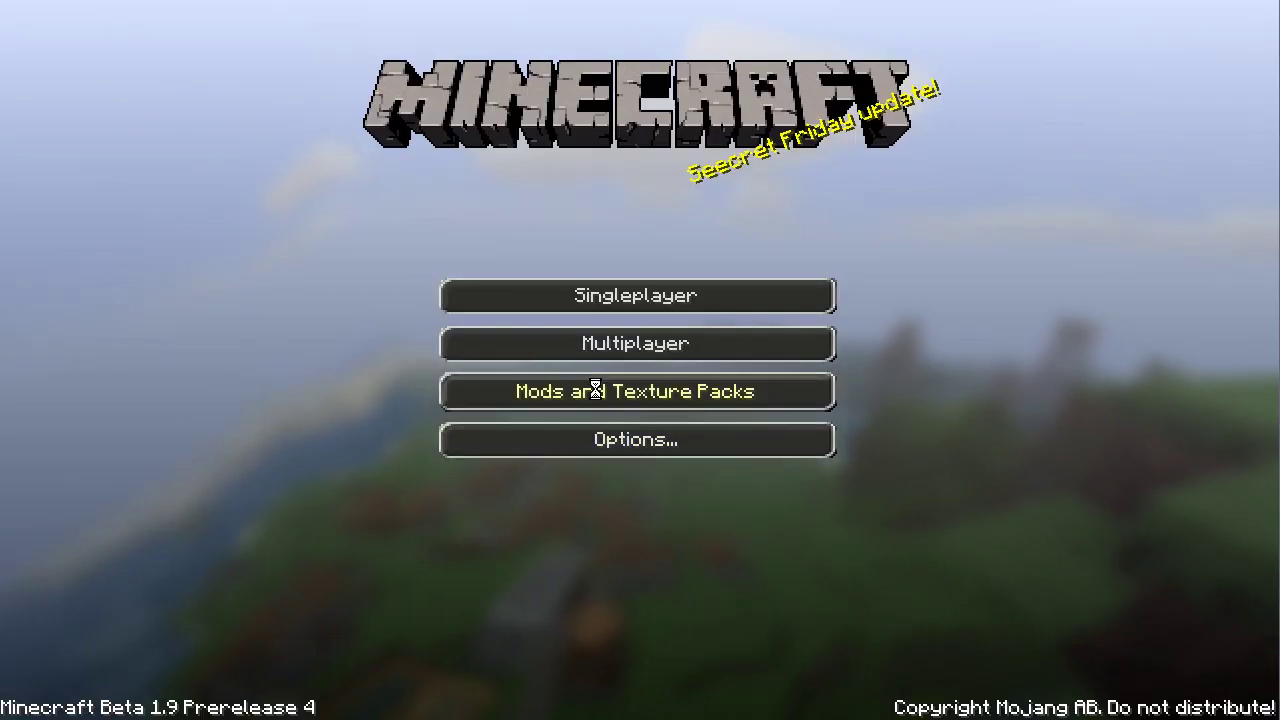
- Load the singleplayer world "my home for 1.9"
left_click(525, 296)
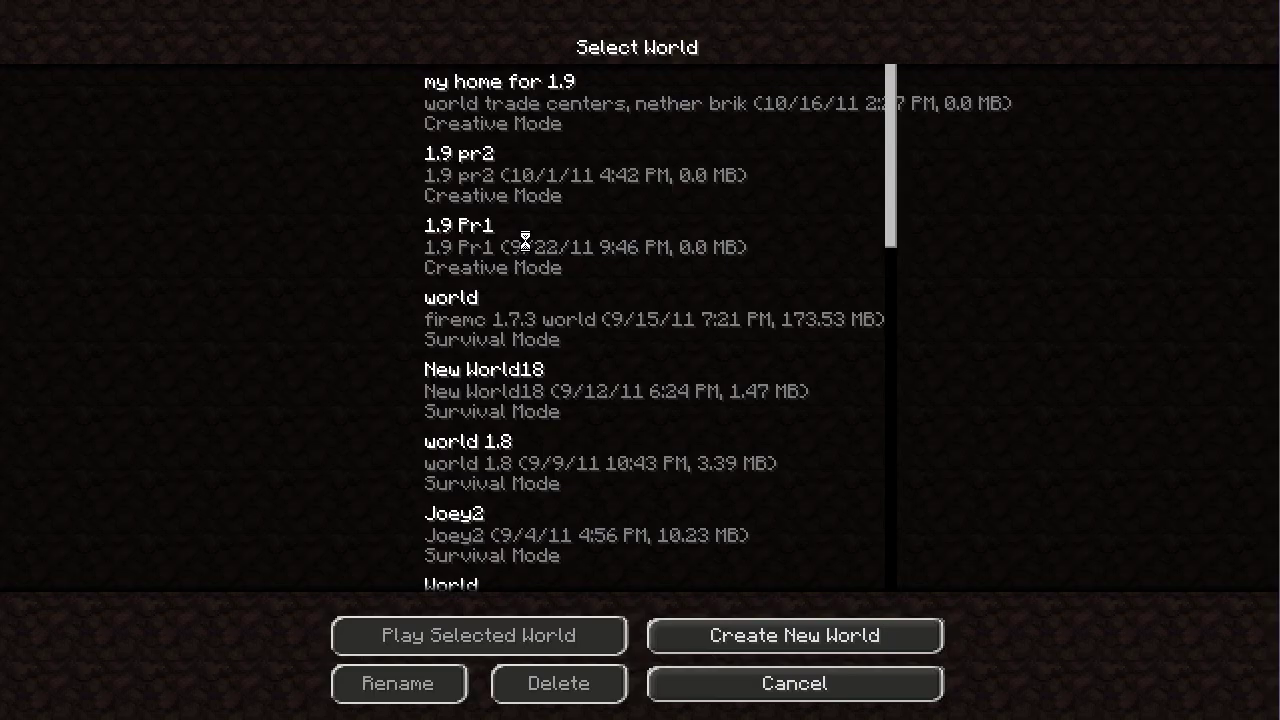
left_click(503, 89)
left_click(425, 637)
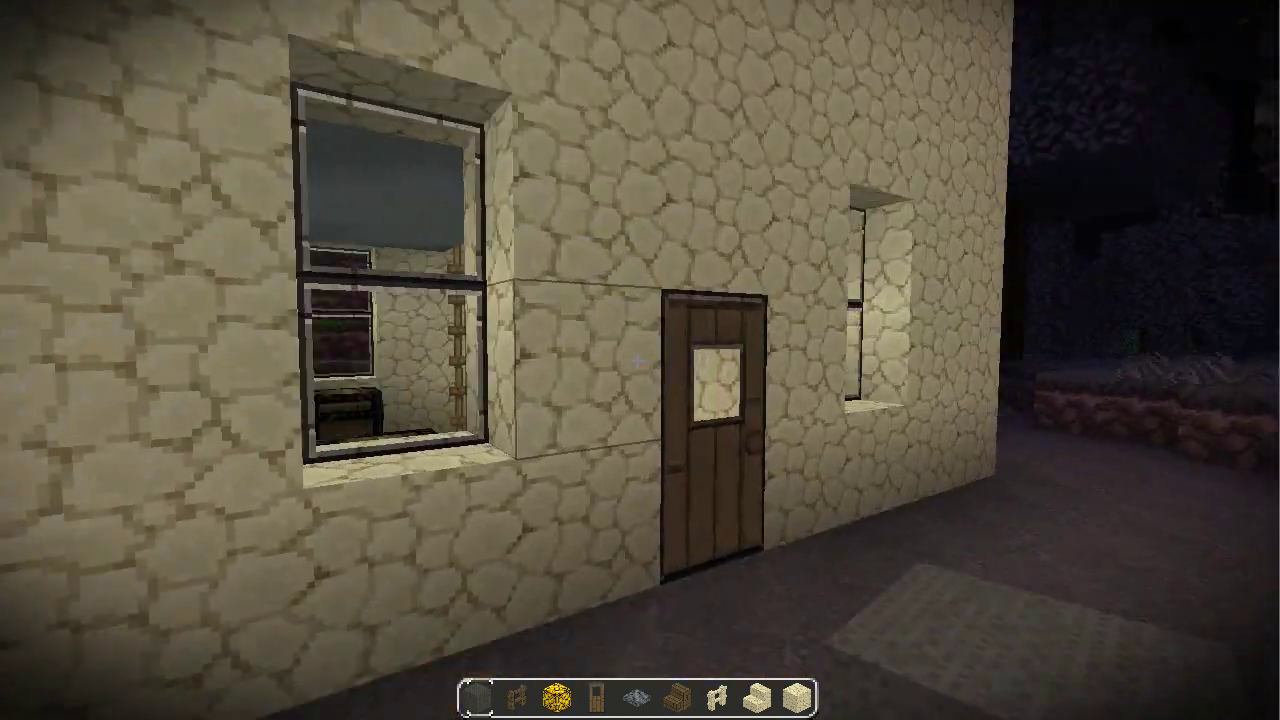
- Examine the Enders Adventure textures in the item selection and on the house's door, walls and interior
key("e")
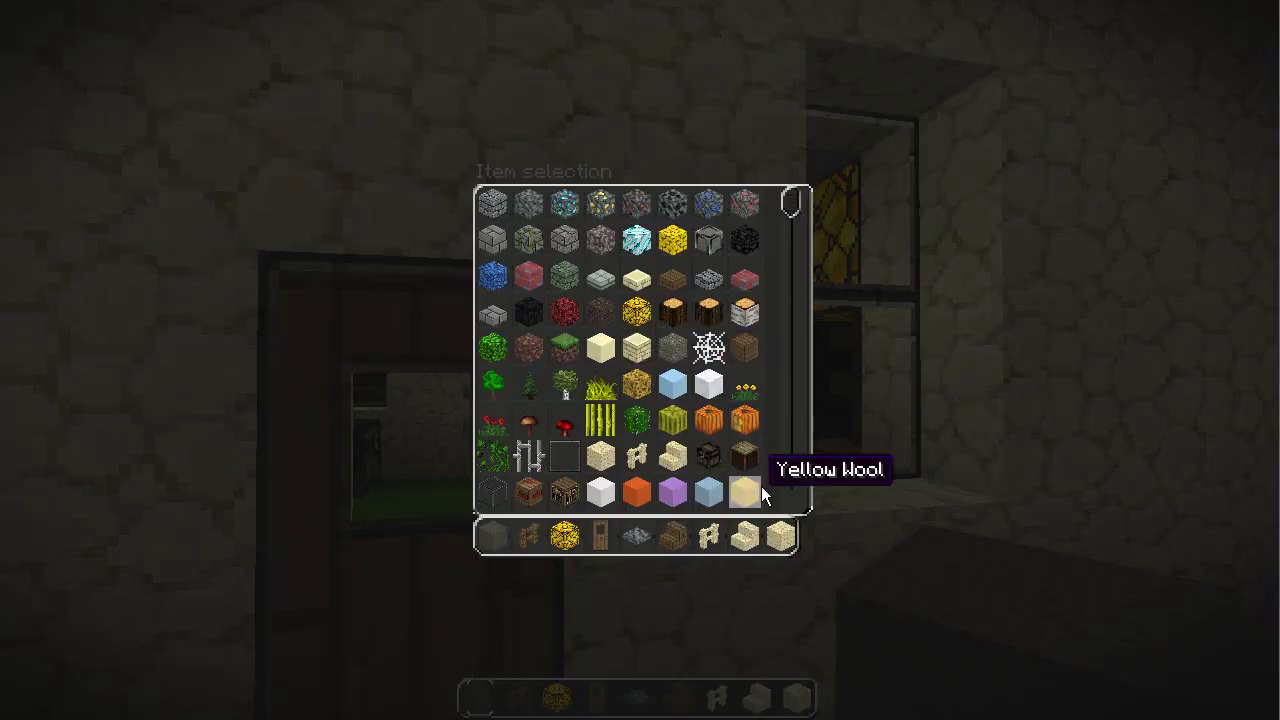
key("e")
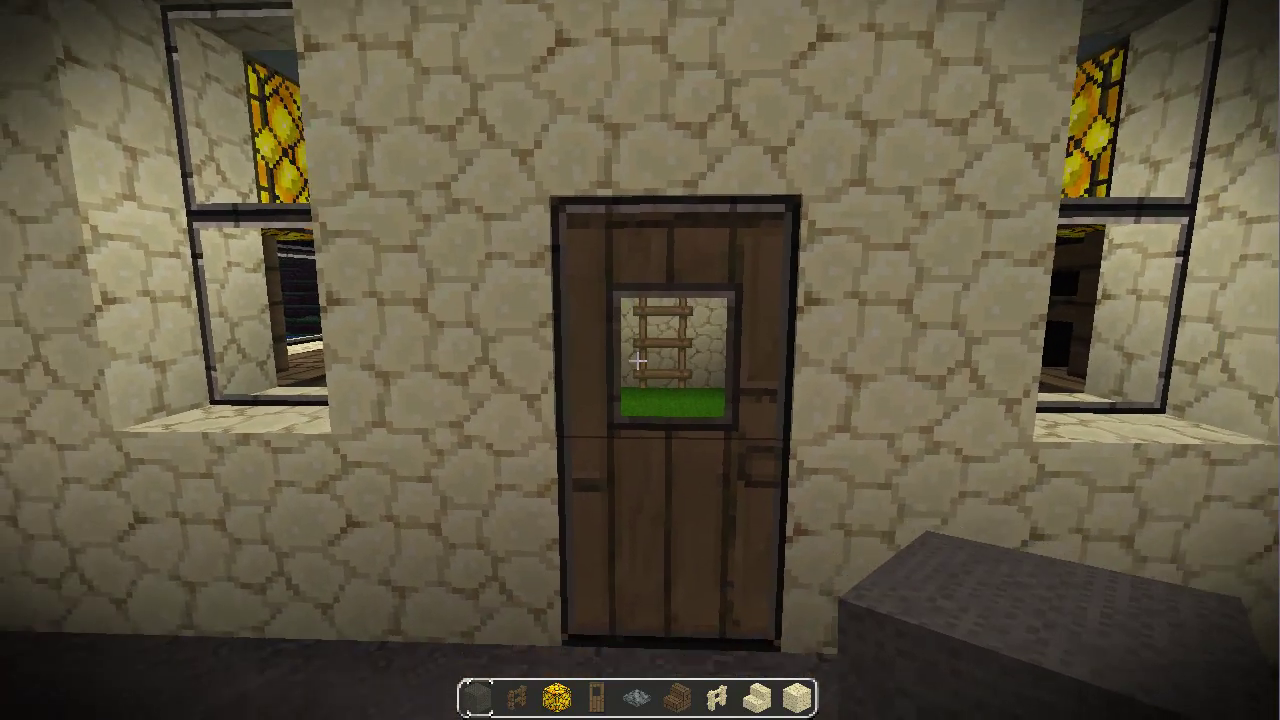
right_click(637, 360)
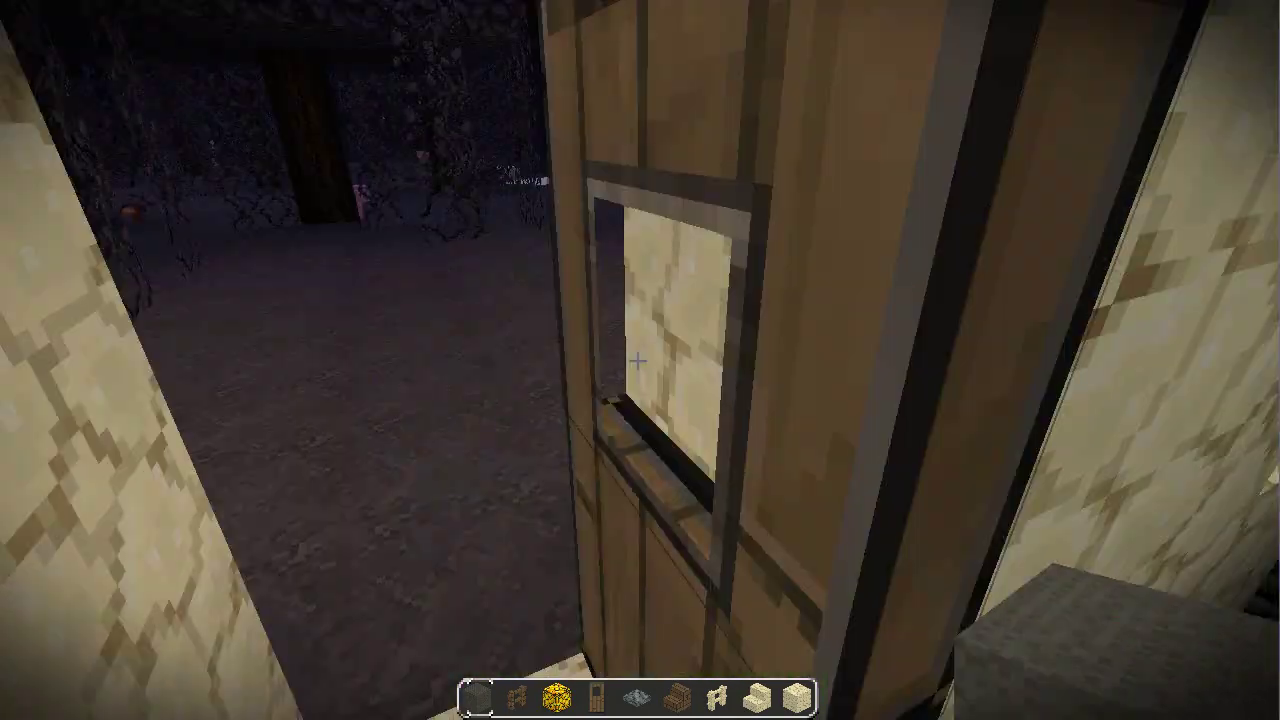
right_click(637, 360)
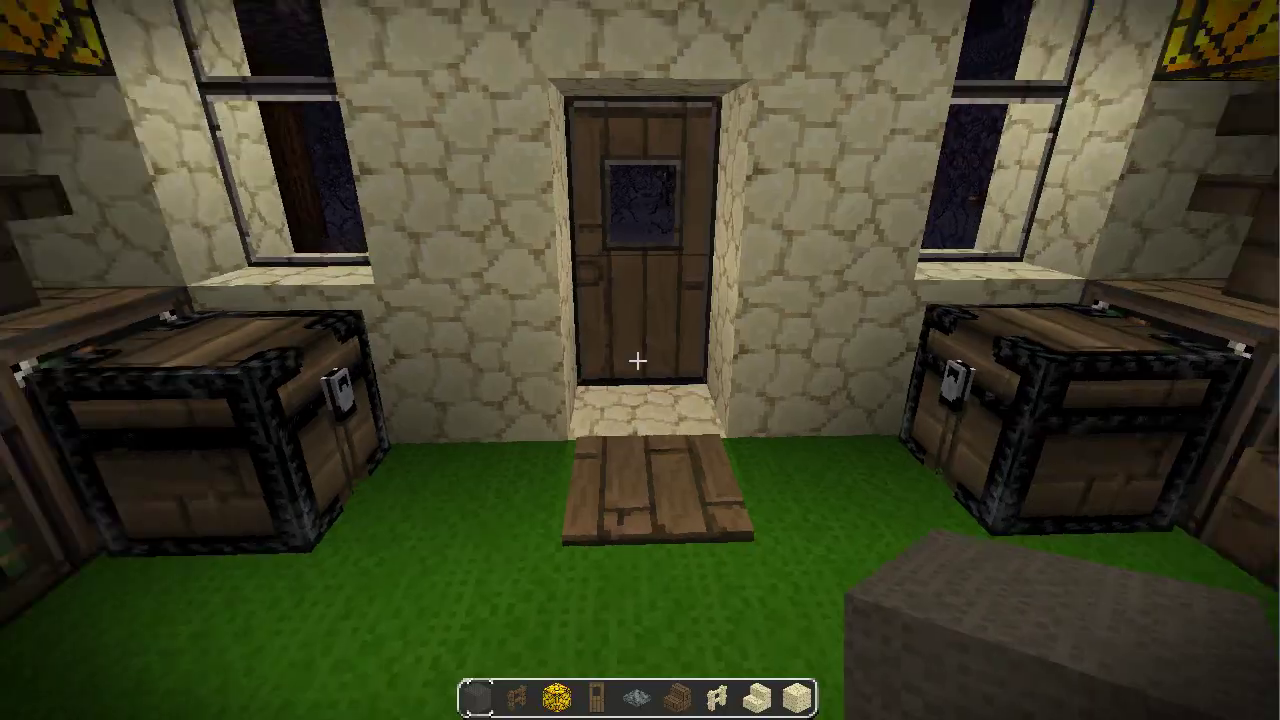
key("e")
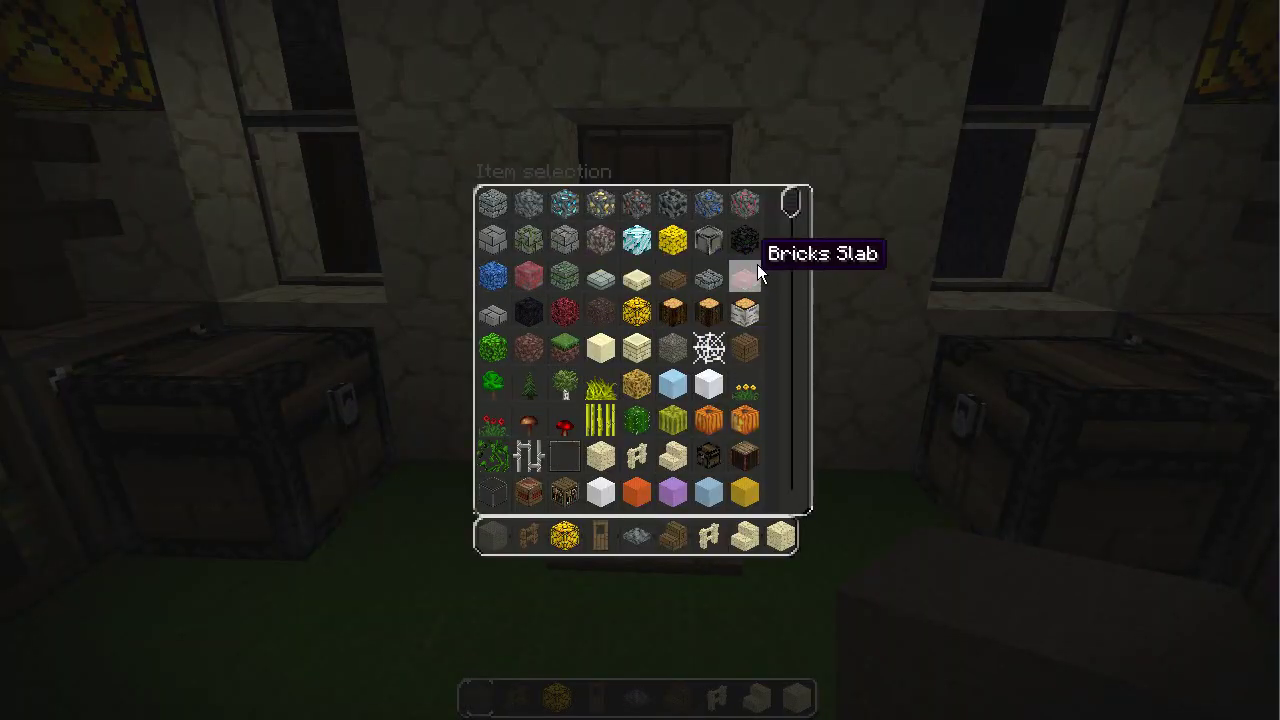
mouse_move(791, 206)
left_mouse_down()
mouse_move(785, 492)
mouse_move(791, 200)
left_mouse_up()
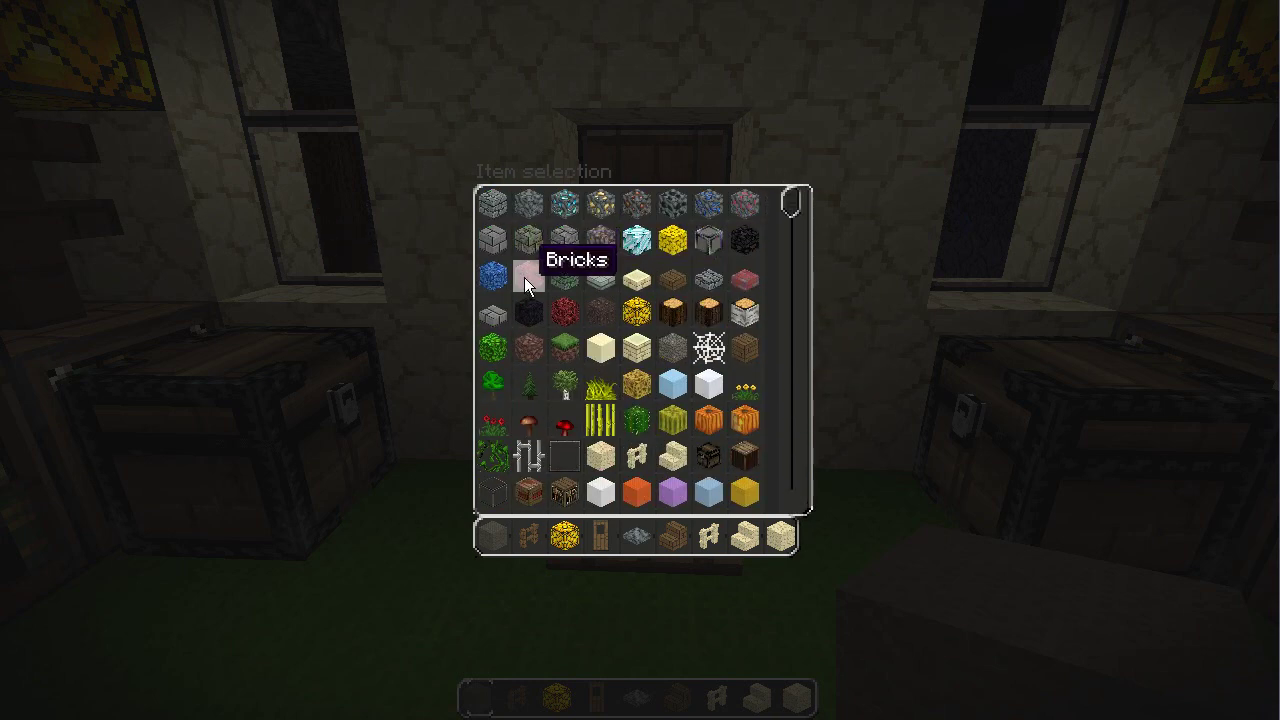